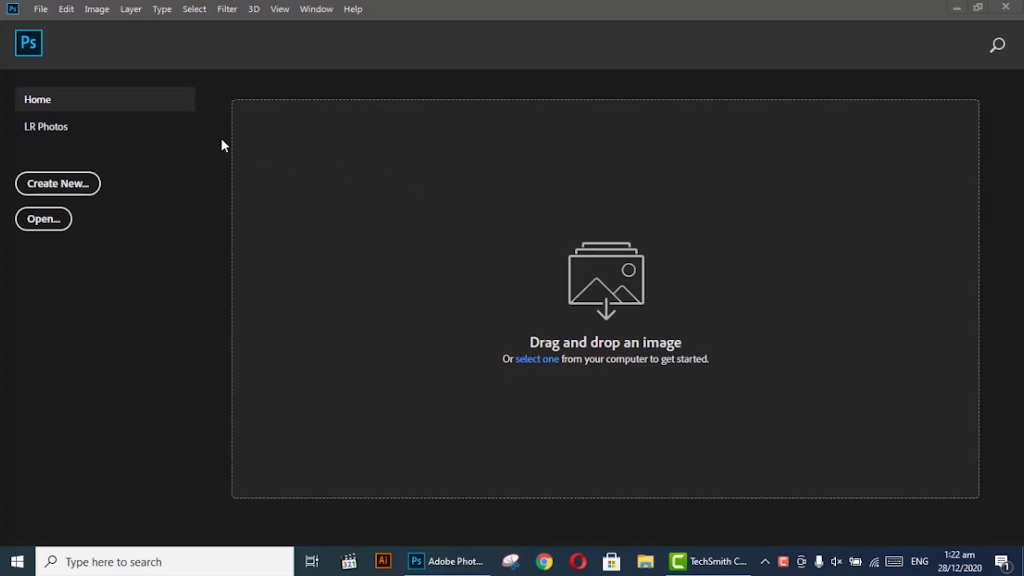
Open the Thinking-man photo from the Desktop Project folder
click(43, 11)
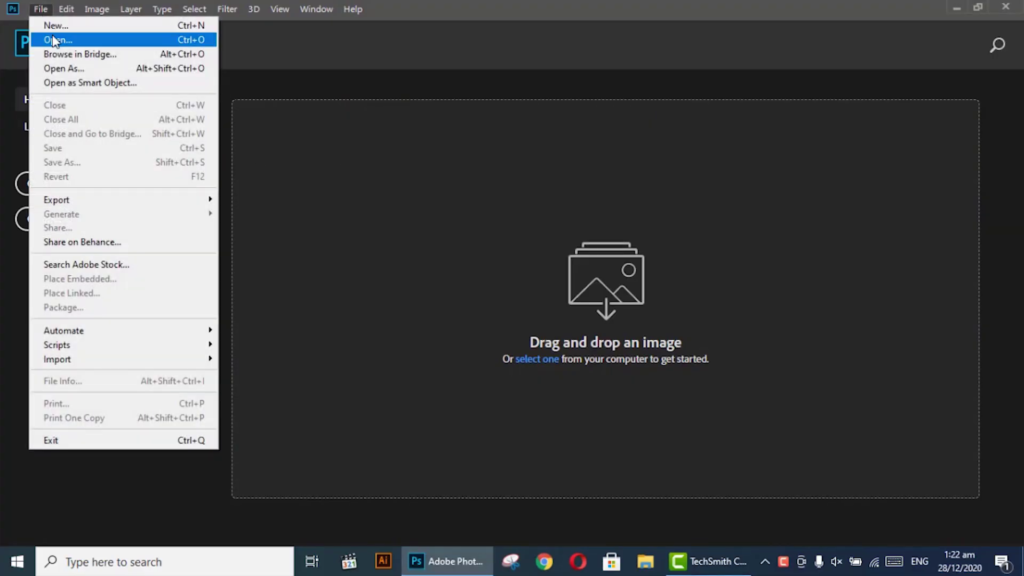
click(52, 35)
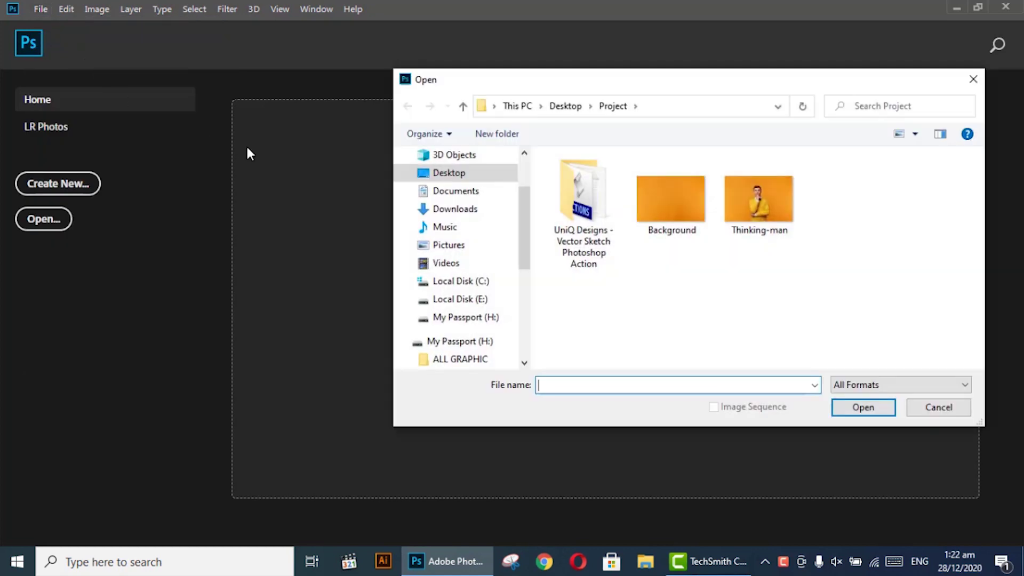
double_click(769, 193)
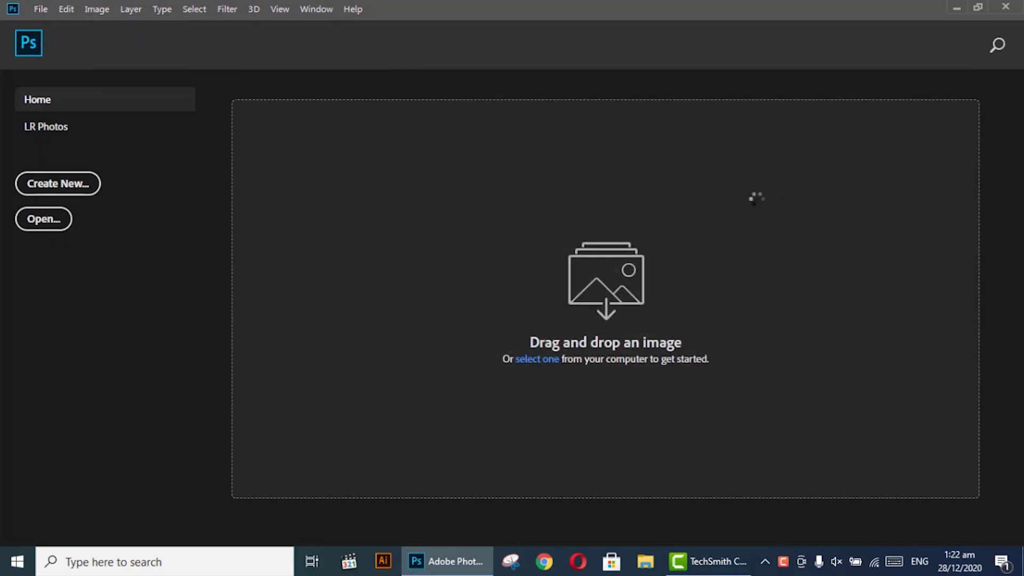
Switch to full-screen view with the menu bar, pan the photo into view, and check Image > Mode
key(f)
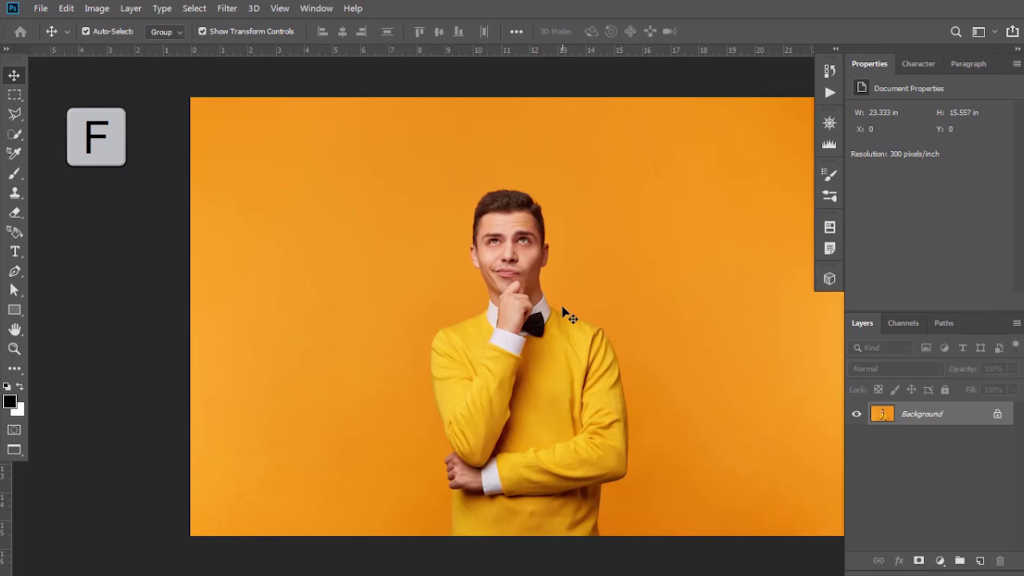
drag(567, 313, 533, 329)
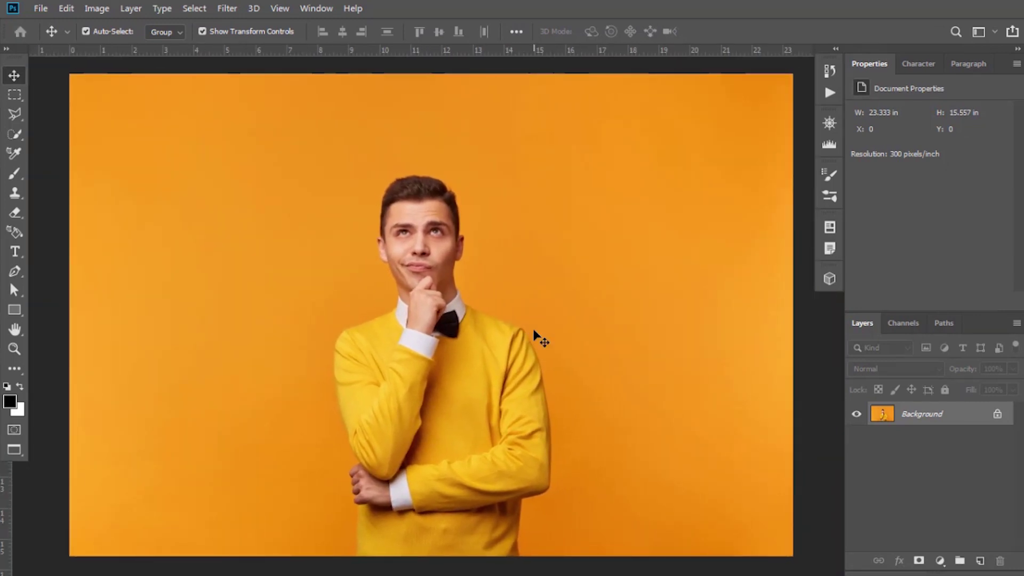
click(103, 10)
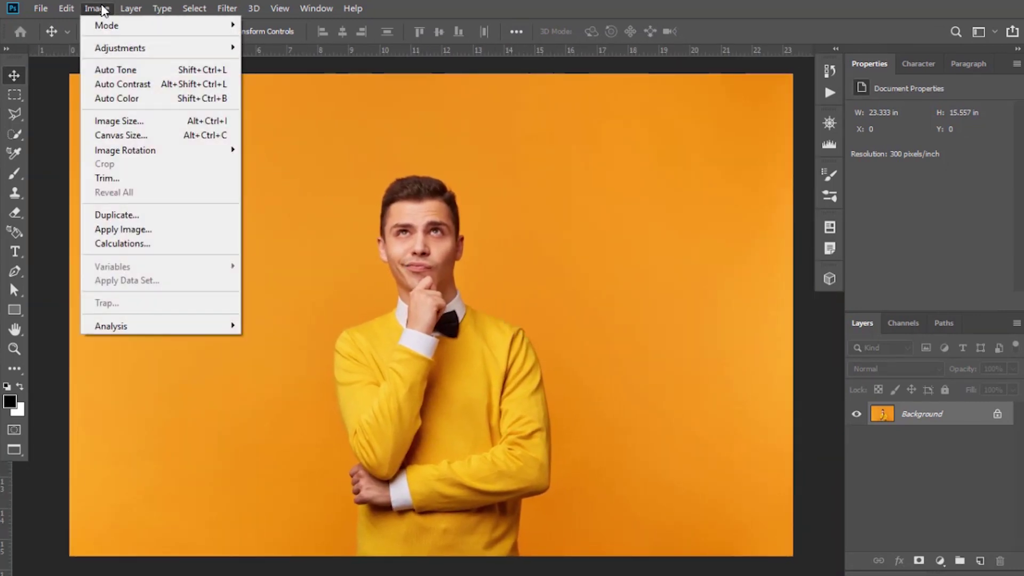
mouse_move(102, 25)
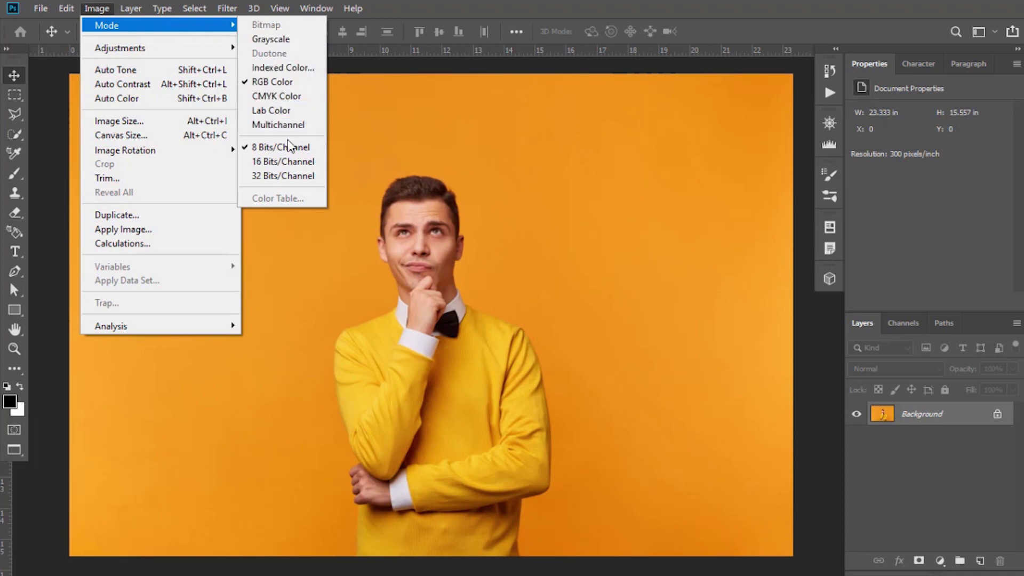
click(651, 347)
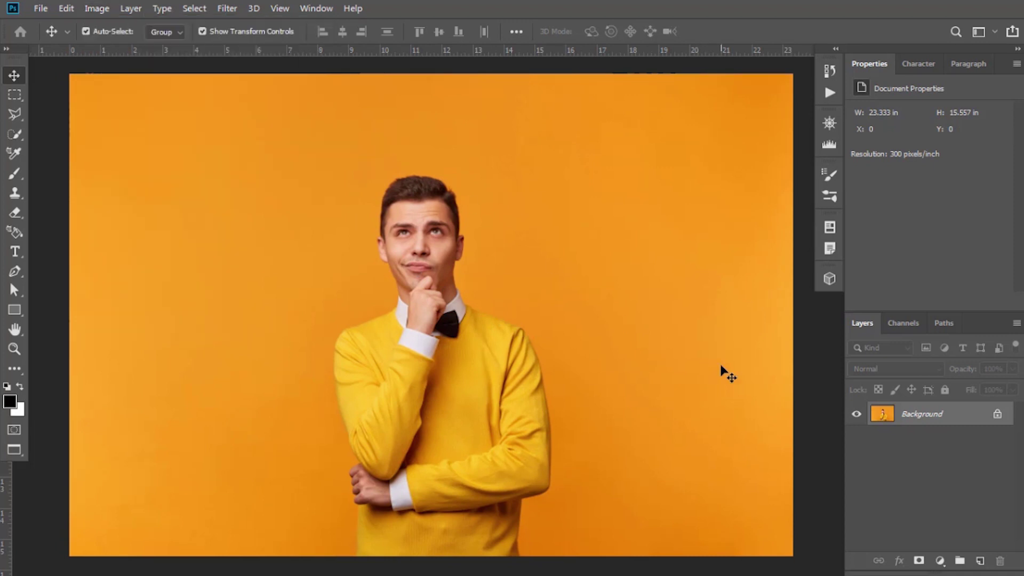
click(1017, 323)
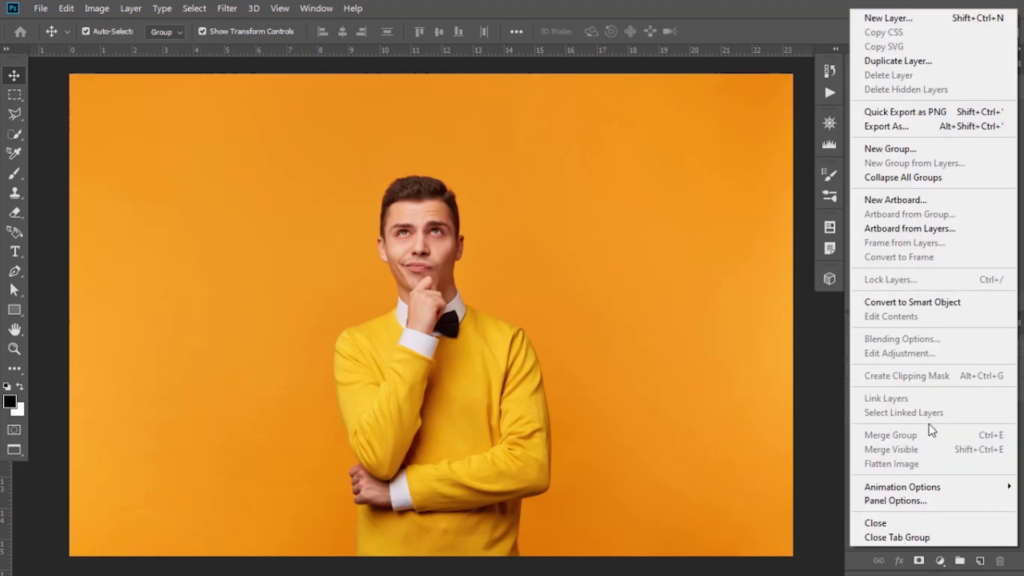
click(907, 501)
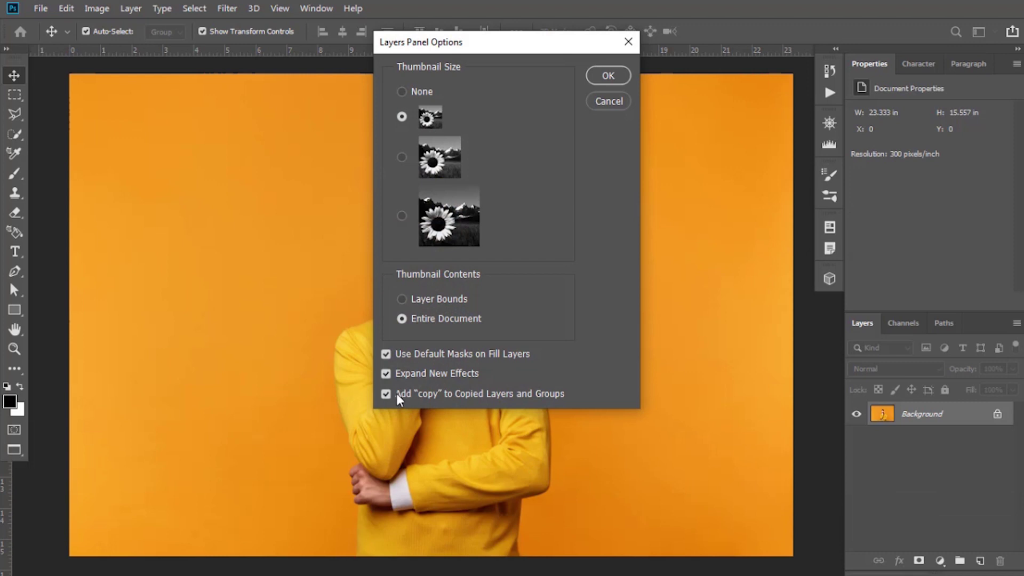
click(602, 76)
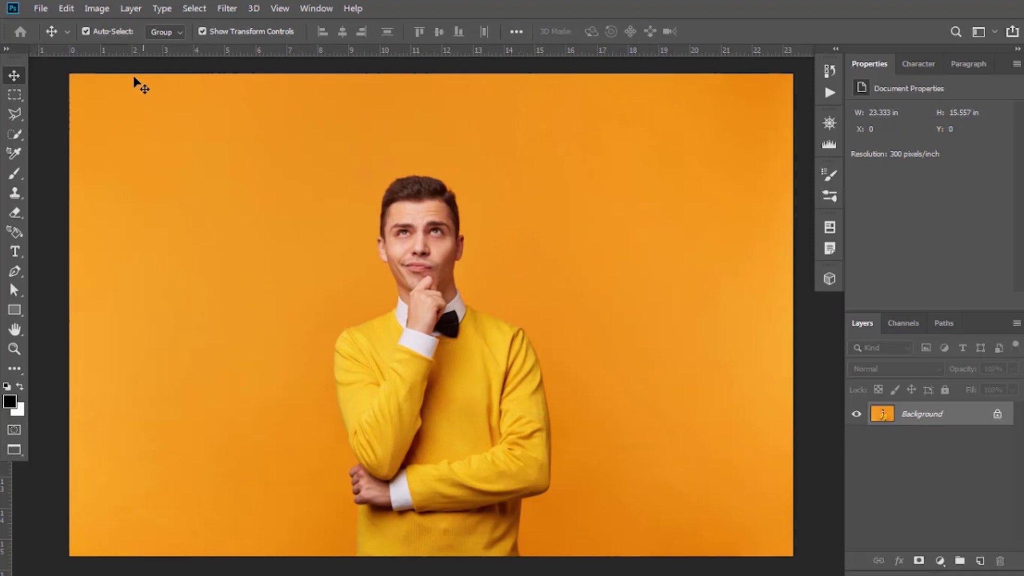
click(68, 8)
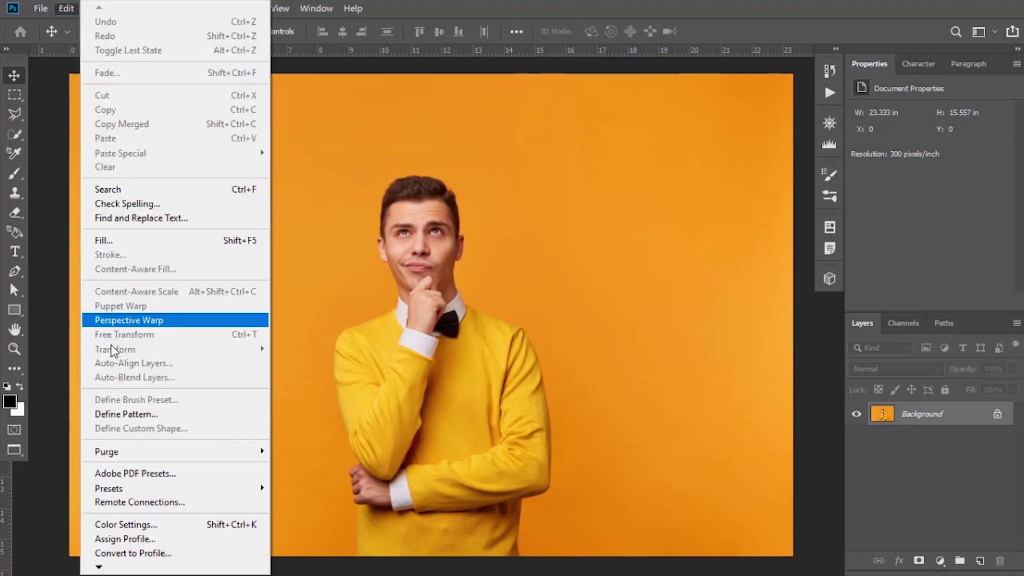
mouse_move(101, 568)
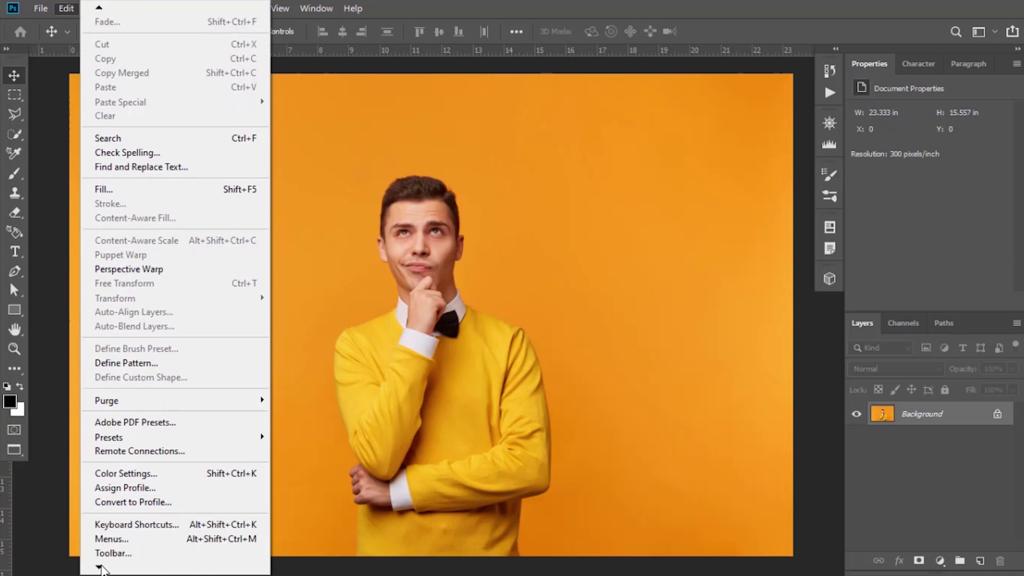
mouse_move(165, 559)
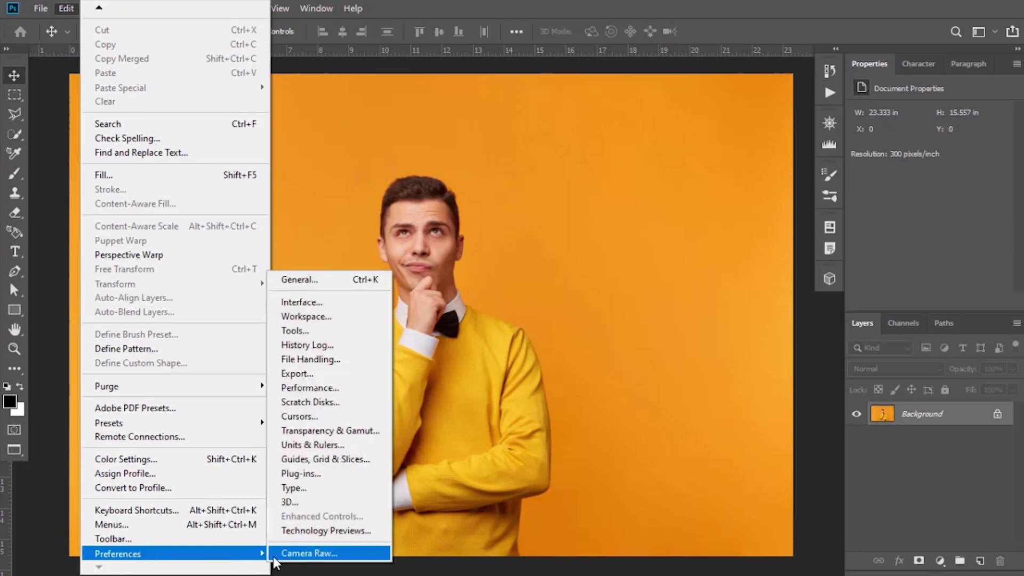
click(291, 285)
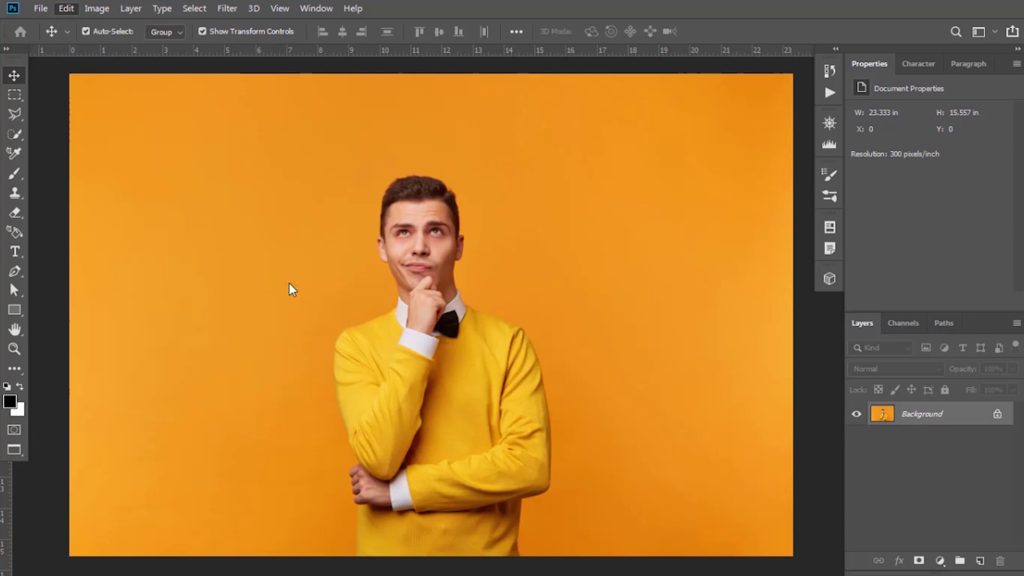
key(i)
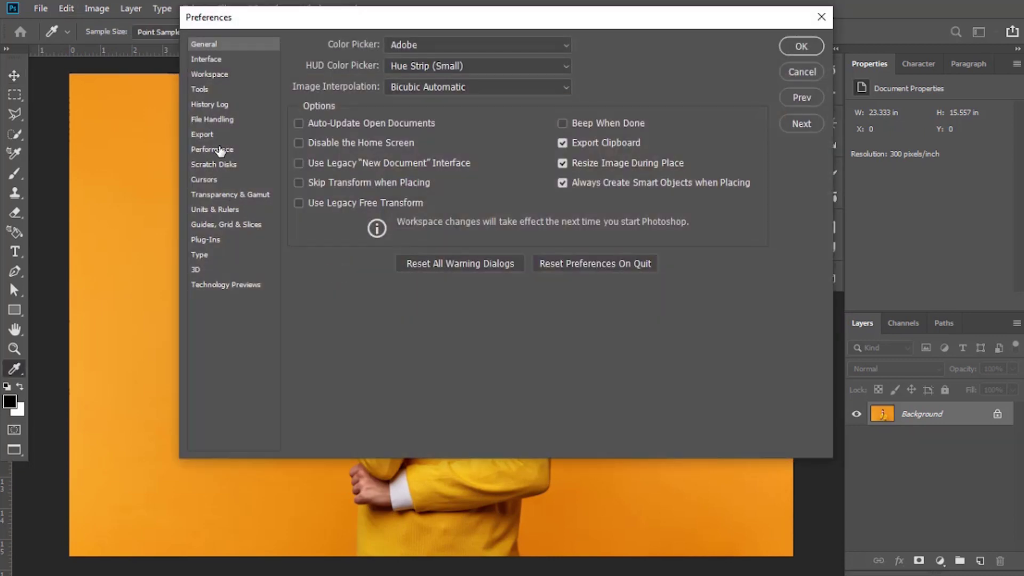
click(220, 150)
mouse_move(384, 176)
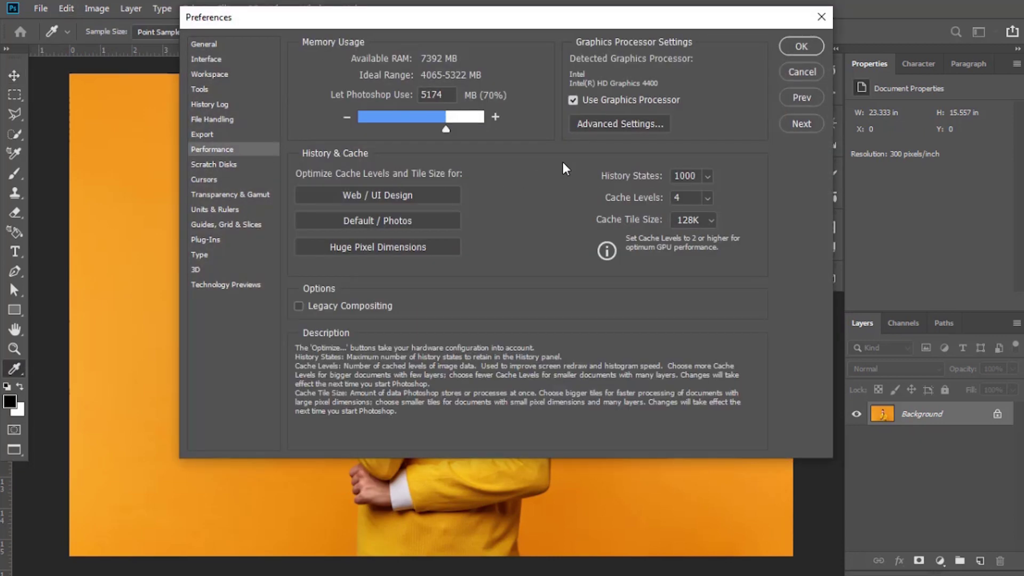
mouse_move(572, 100)
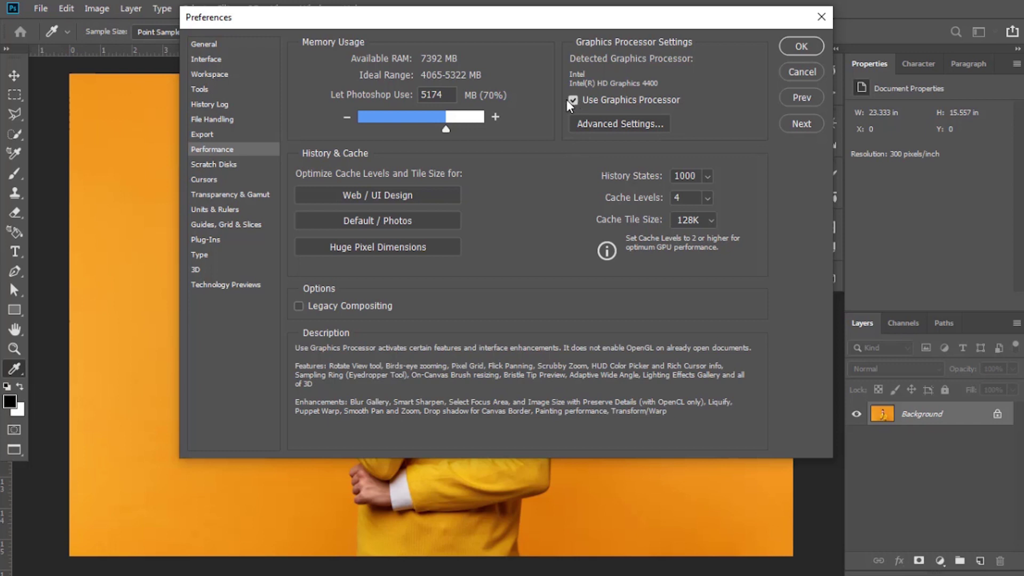
click(607, 124)
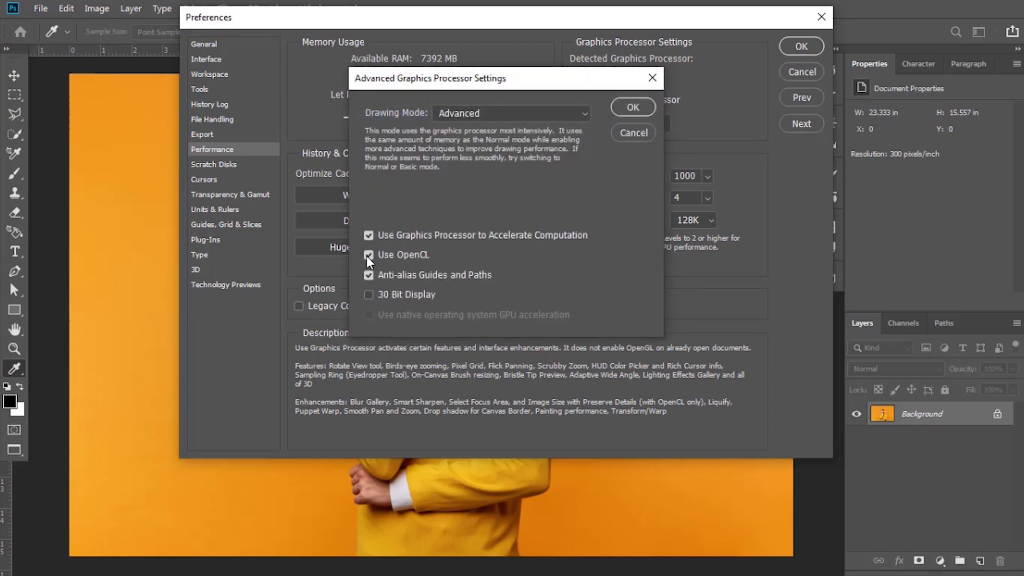
click(633, 106)
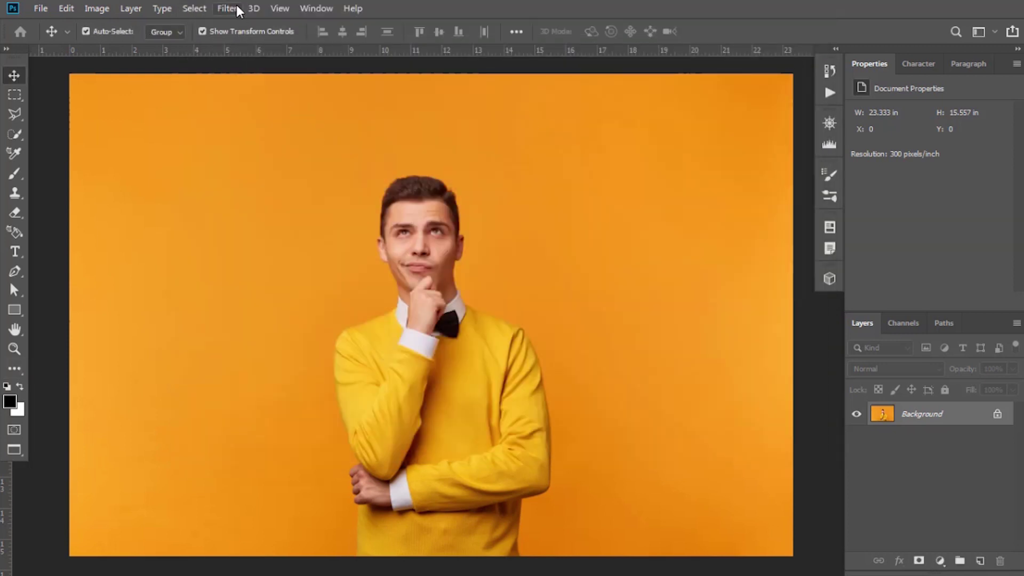
click(237, 7)
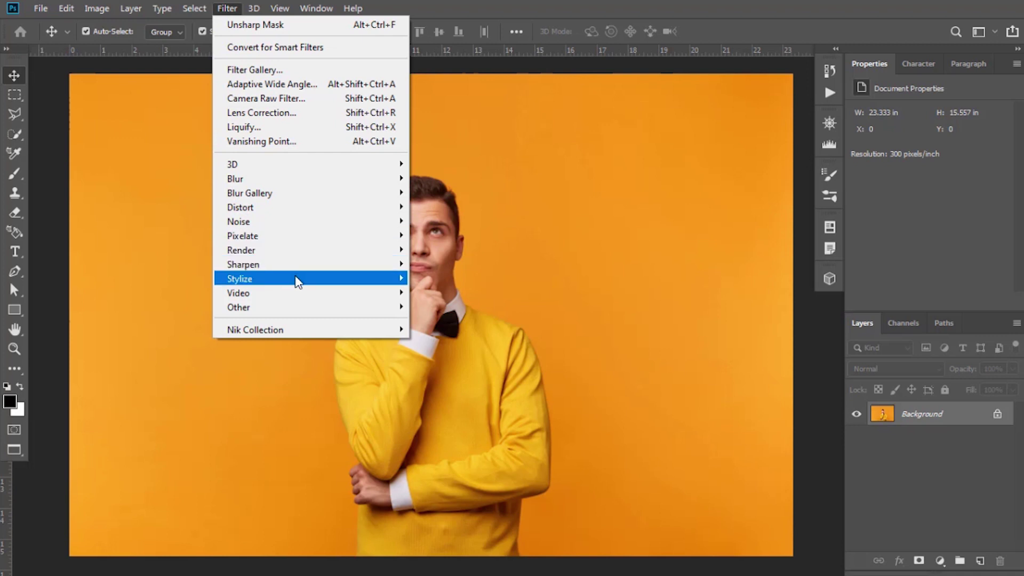
mouse_move(297, 279)
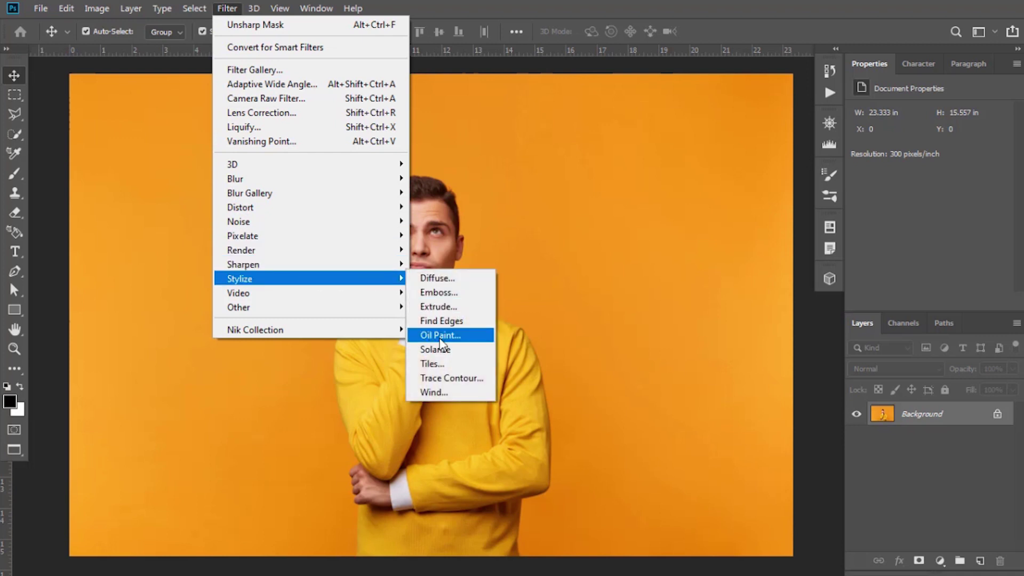
click(592, 202)
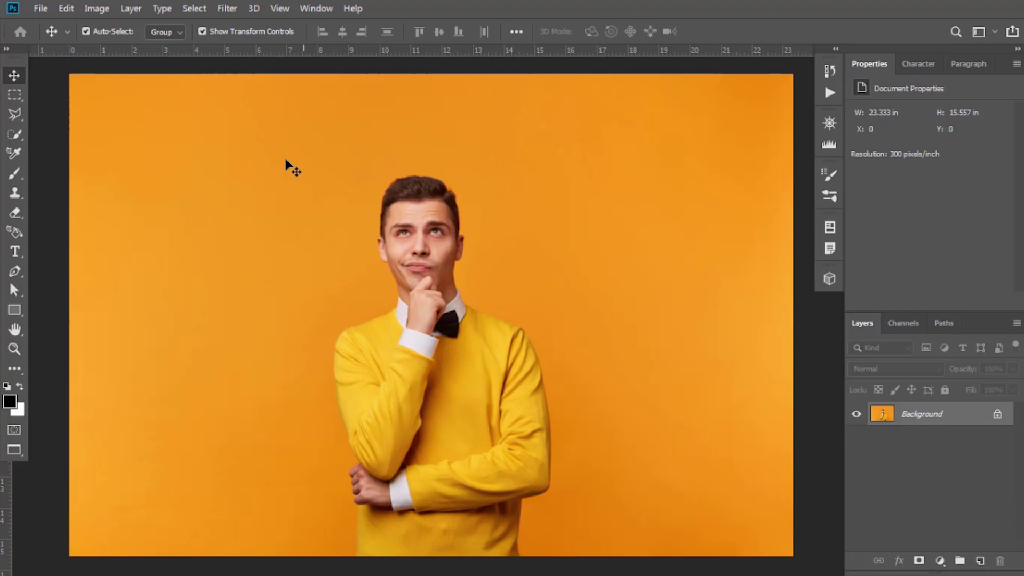
Load the Vector Sketch Brushes file from the UniQ Designs folder into the Preset Manager brushes, and select the new set
click(67, 9)
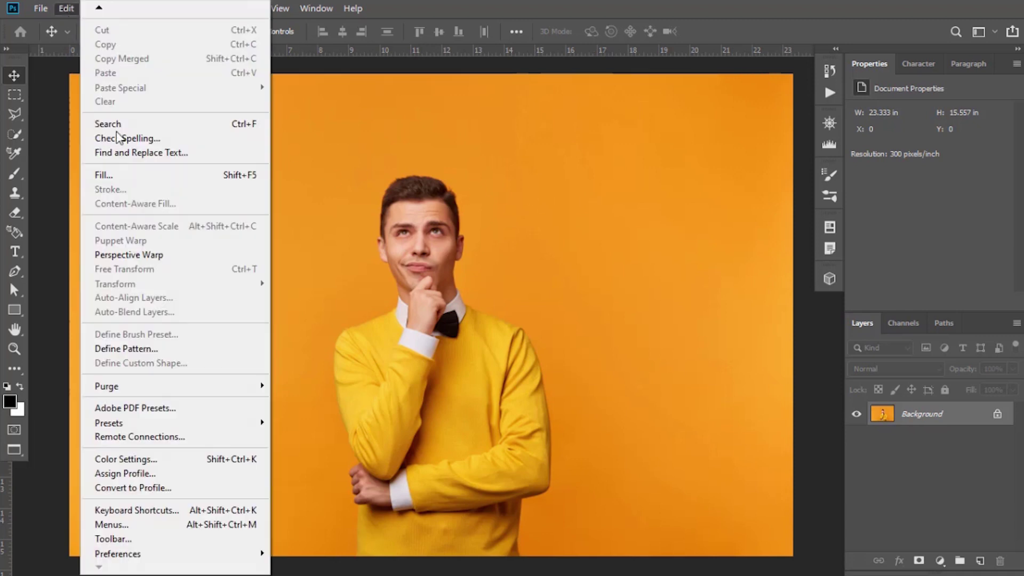
mouse_move(191, 426)
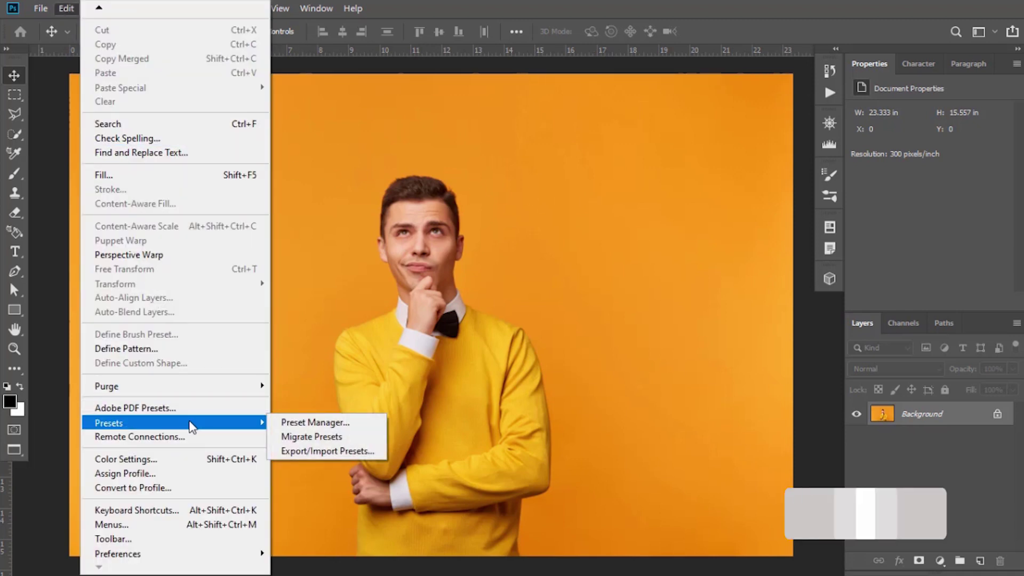
click(273, 424)
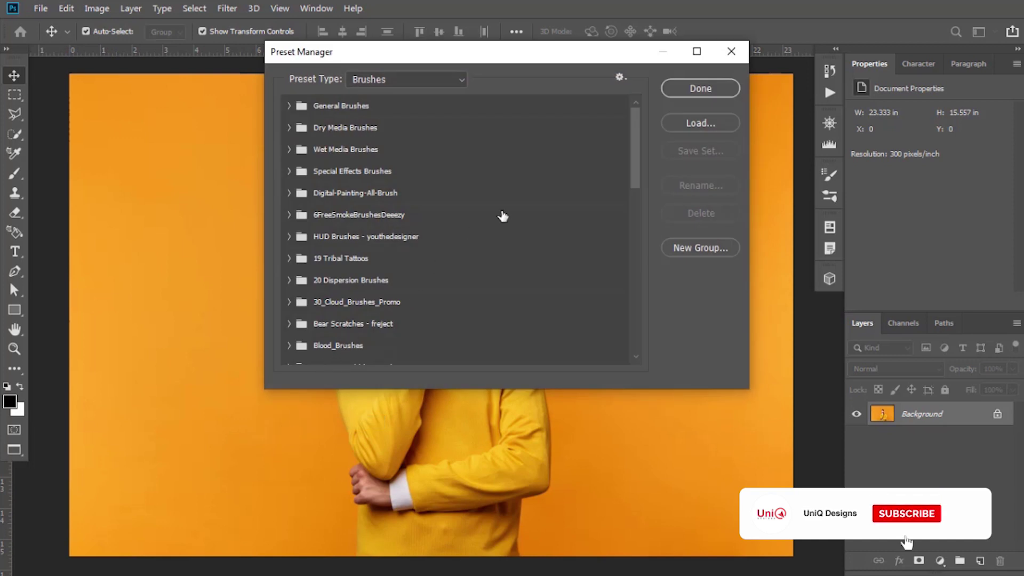
click(695, 123)
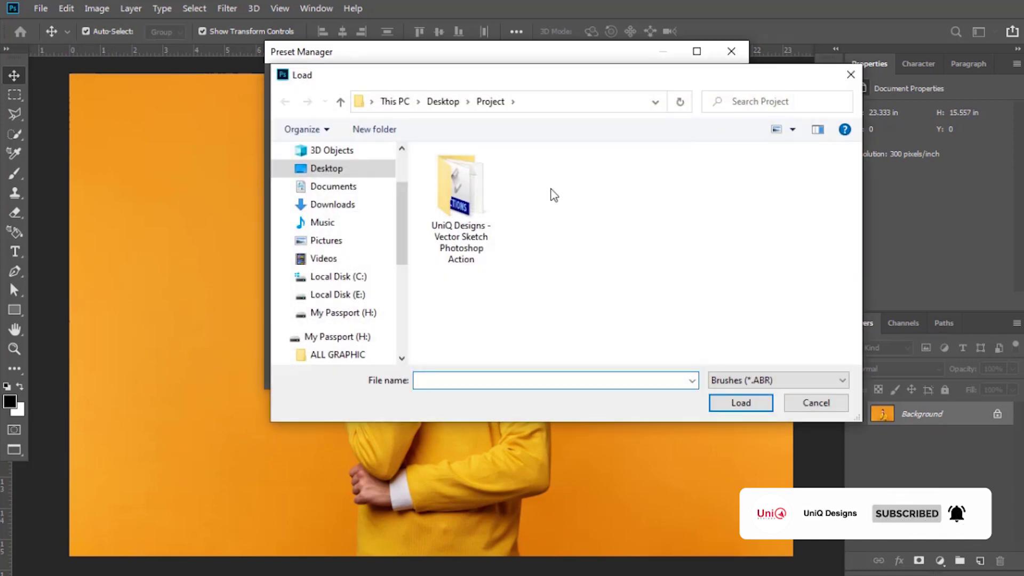
double_click(461, 197)
double_click(494, 176)
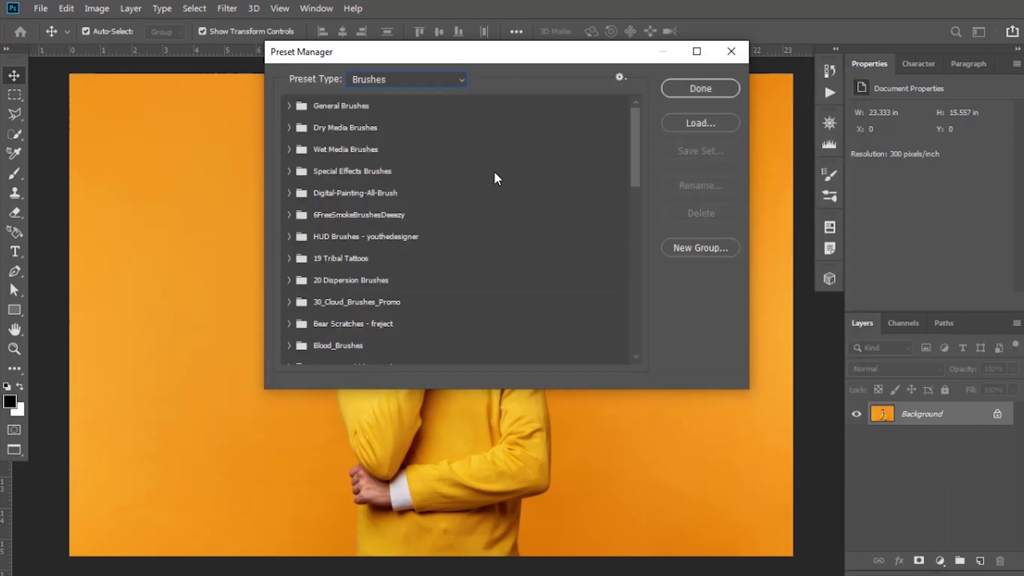
drag(633, 122, 630, 322)
click(564, 351)
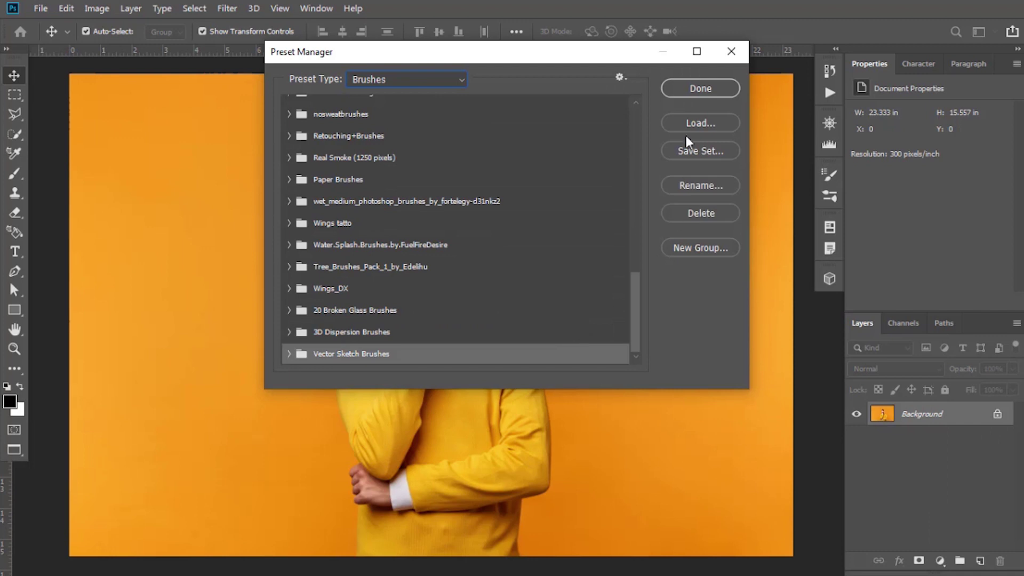
Switch Preset Type to Patterns, load the Vector Sketch Patterns file, and close with Done
click(455, 81)
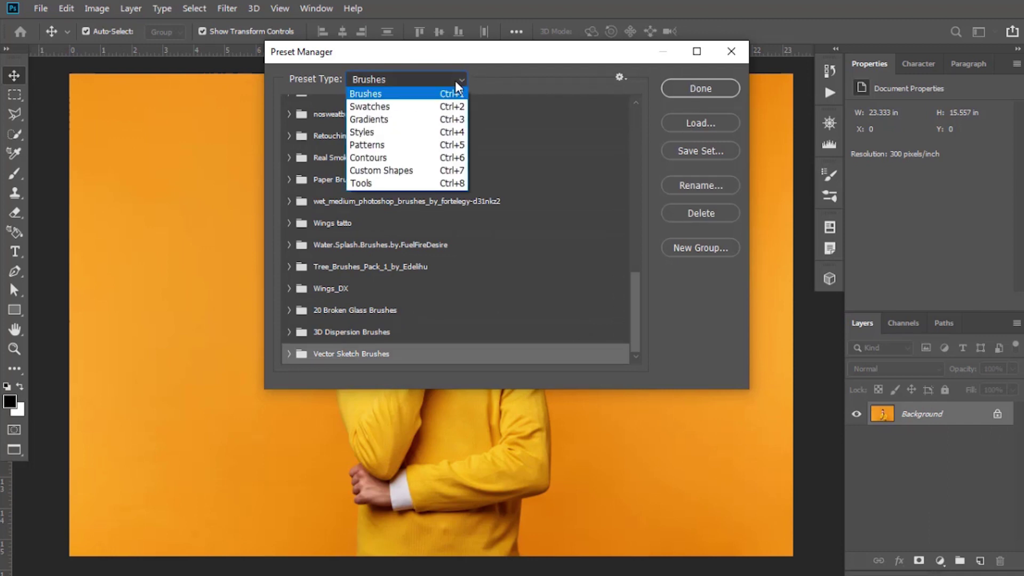
click(394, 148)
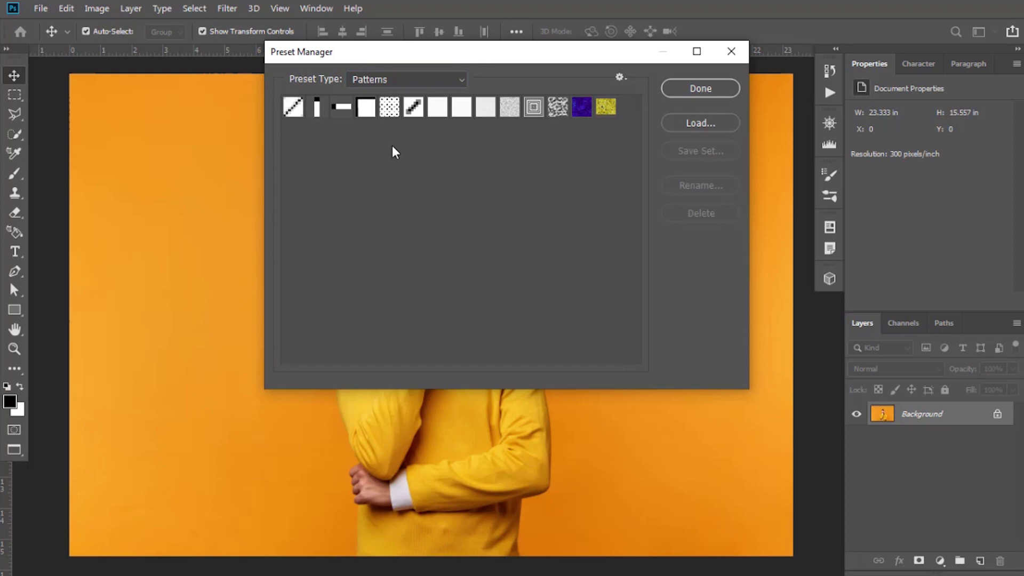
click(695, 126)
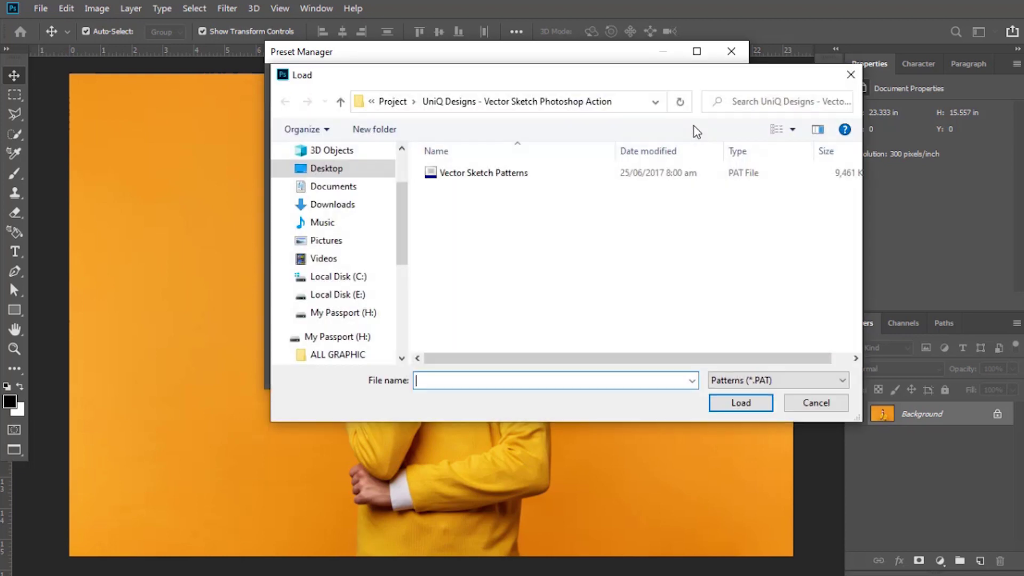
double_click(512, 175)
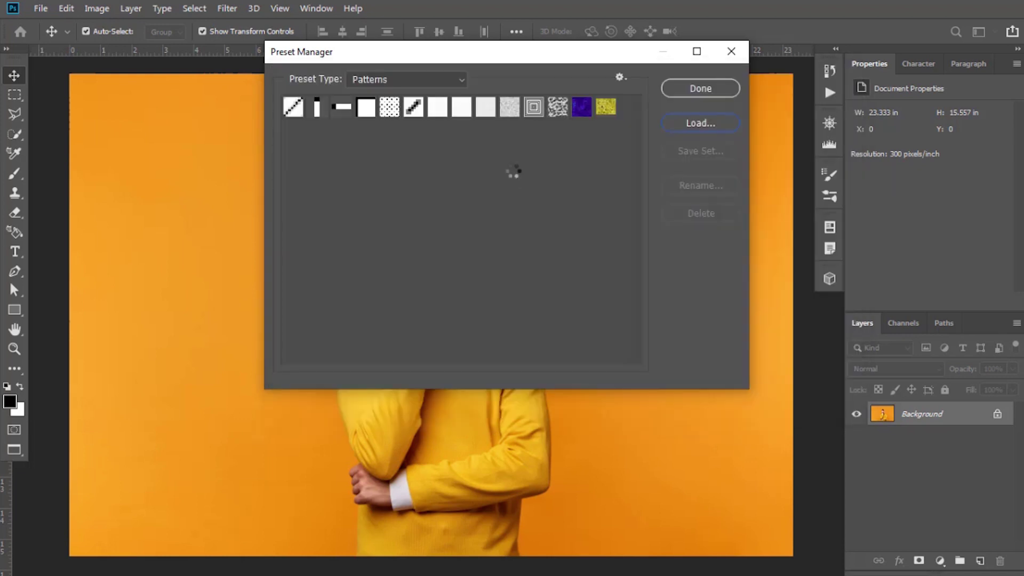
click(701, 89)
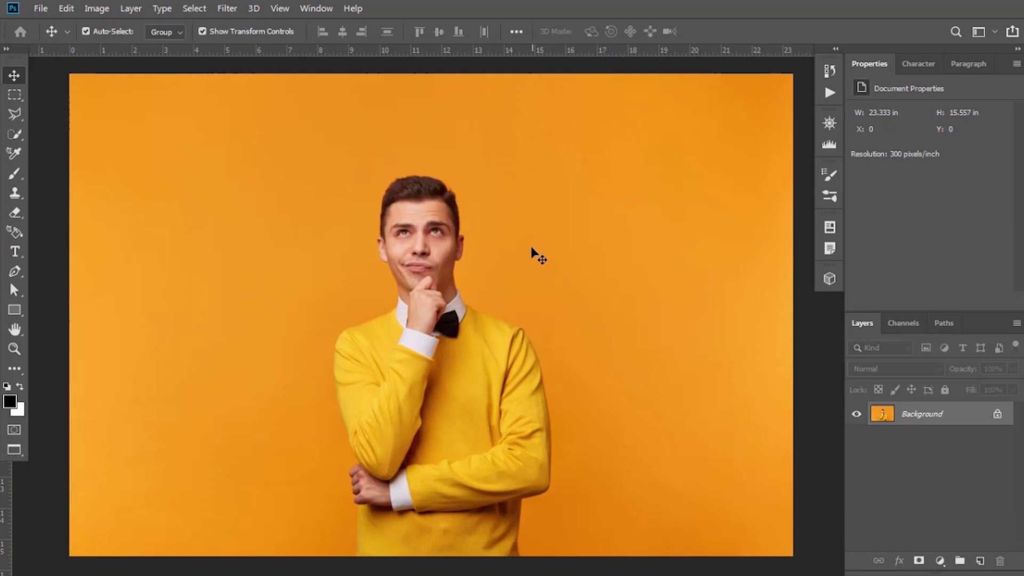
Load the Vector Sketch action file into the Actions panel, then collapse the panel
click(316, 9)
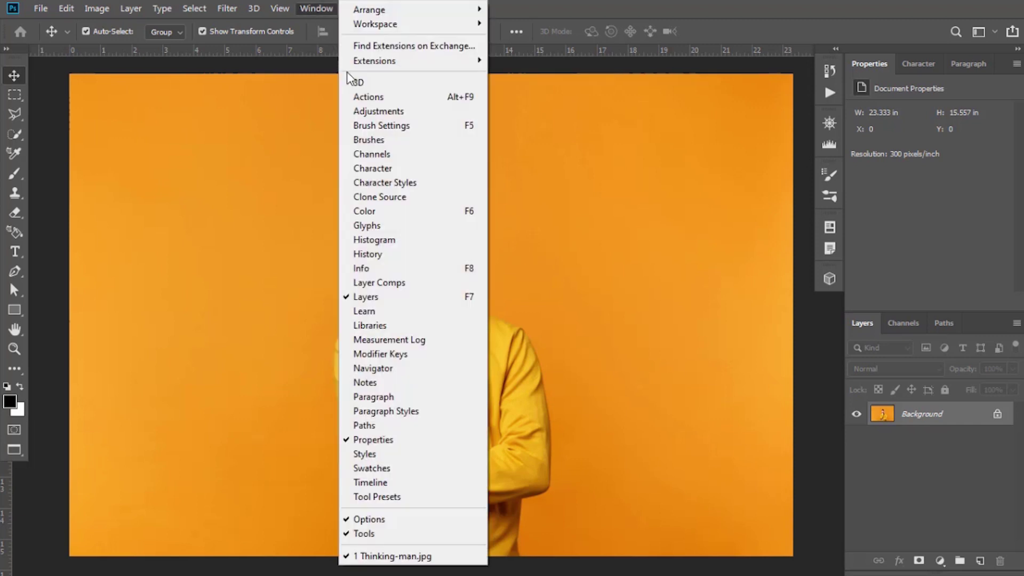
click(364, 97)
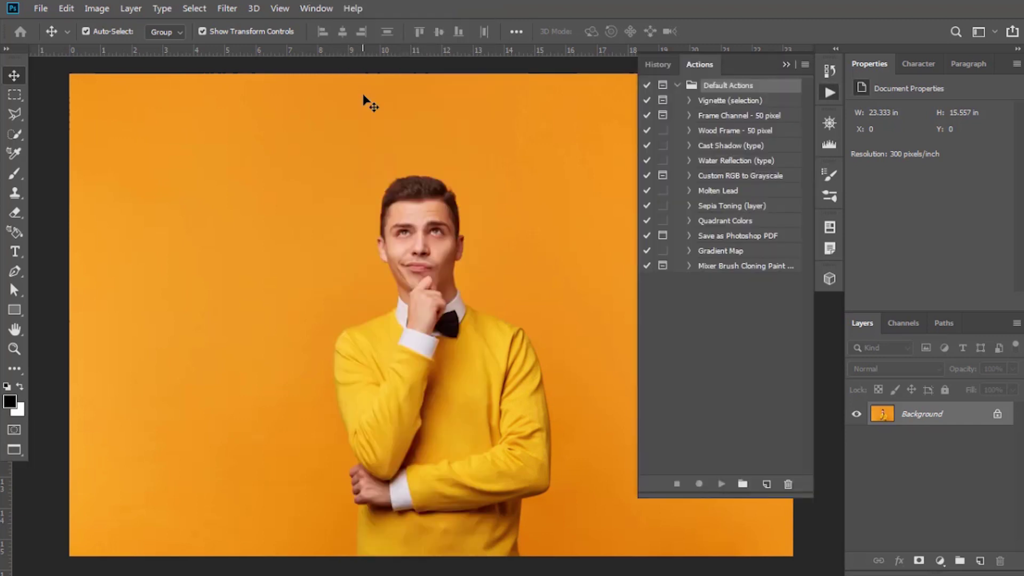
click(805, 65)
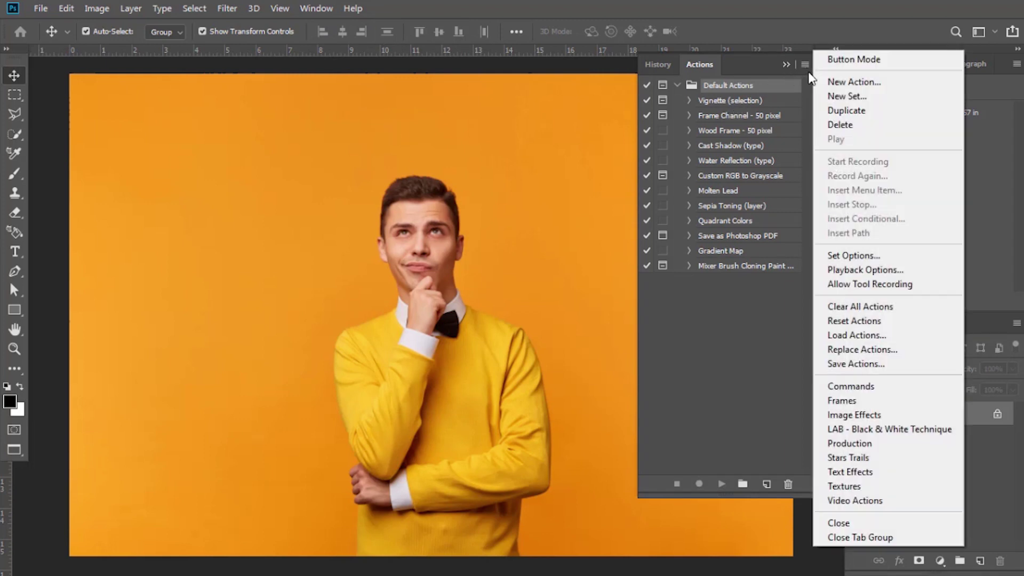
click(865, 335)
double_click(200, 113)
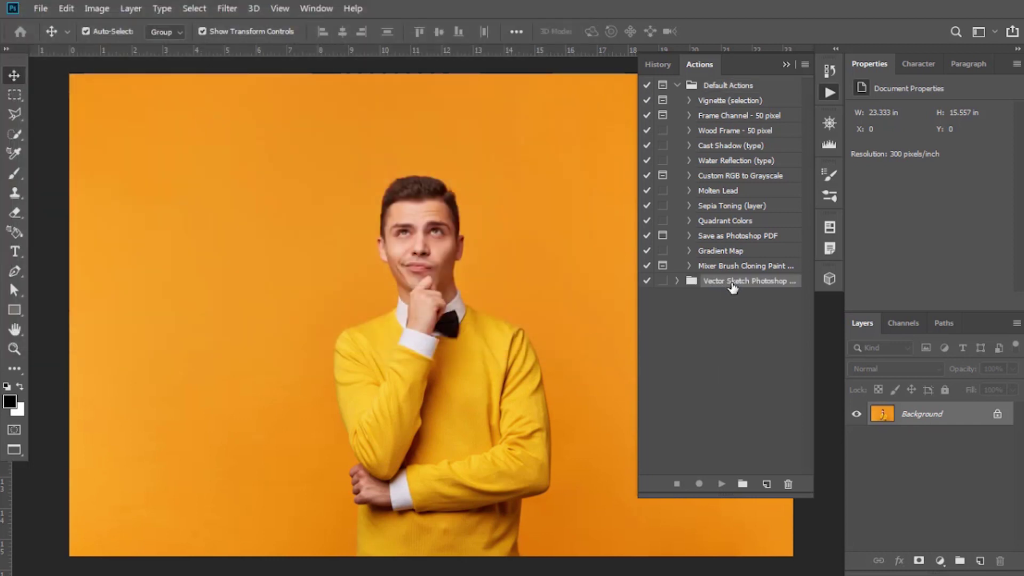
click(785, 65)
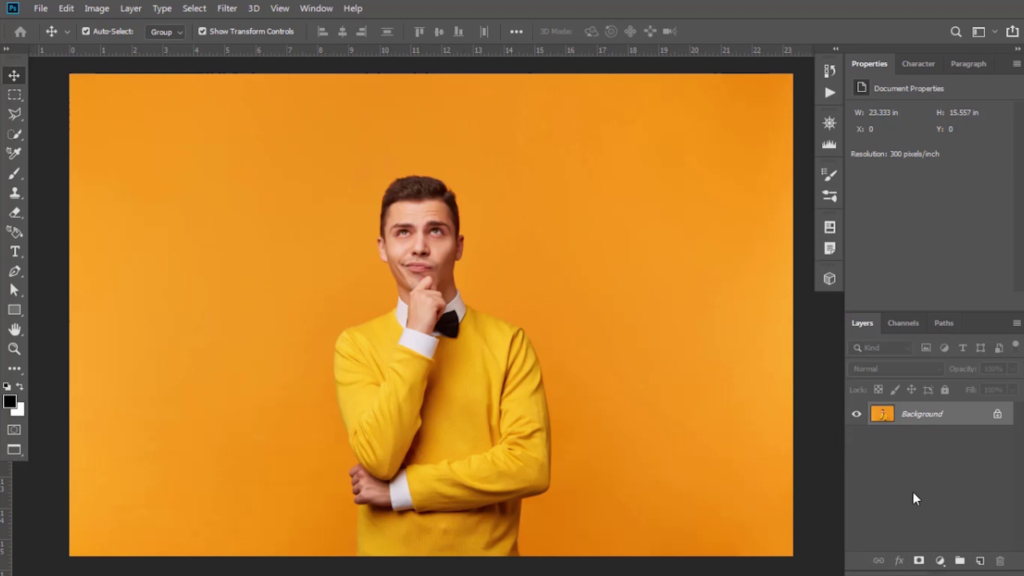
Create a new layer and rename Layer 1 to 'area'
click(981, 558)
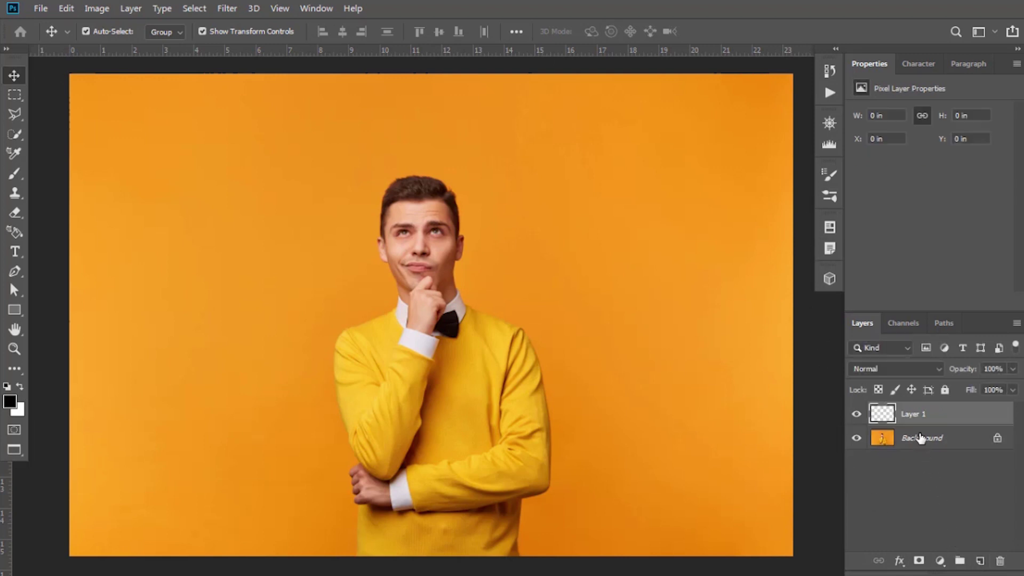
double_click(922, 414)
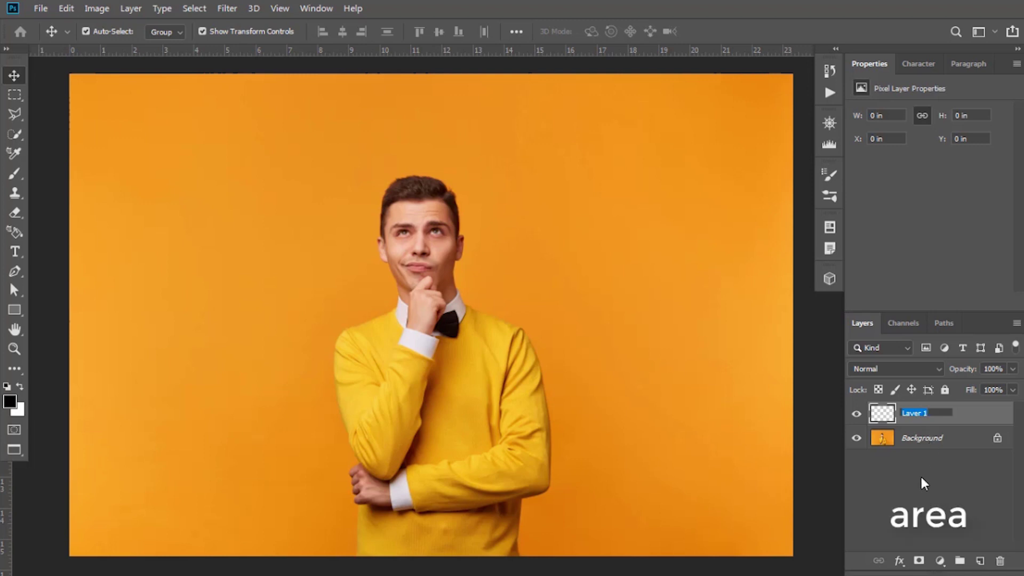
text(area)
key(Return)
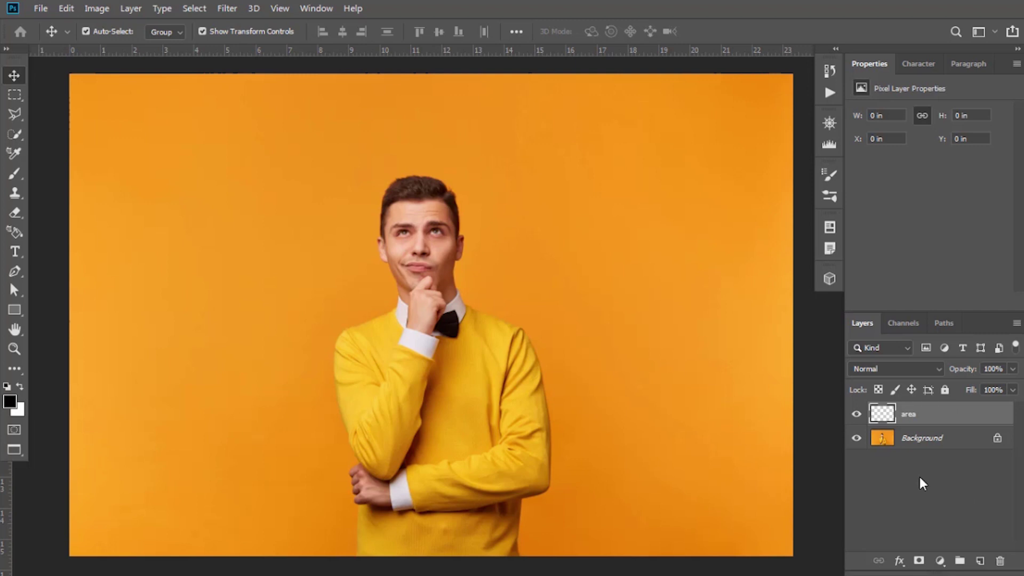
On the Background layer, brush a Quick Selection over the man's chest, crossed arms, head and shoulder
click(924, 443)
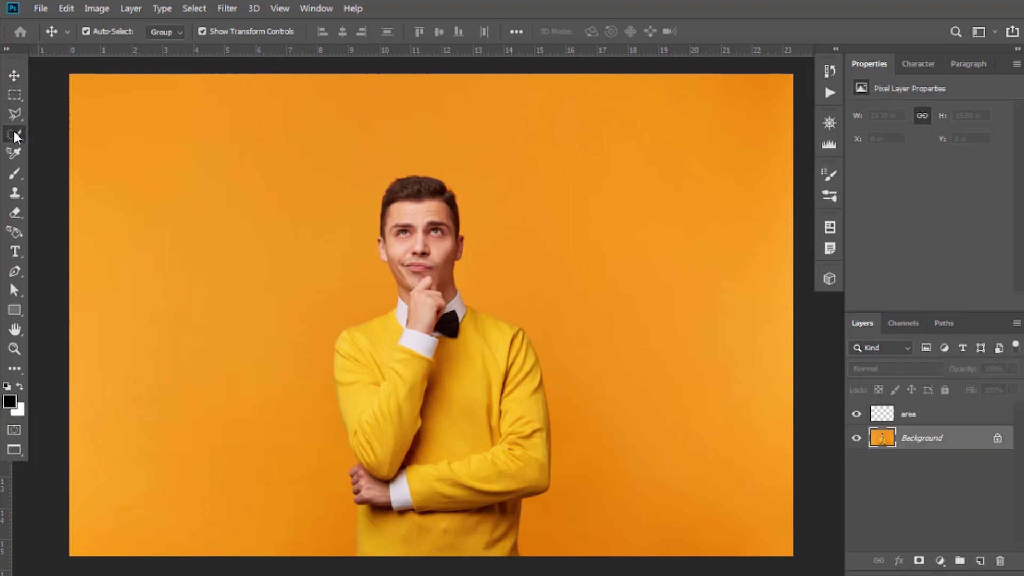
drag(14, 133, 42, 134)
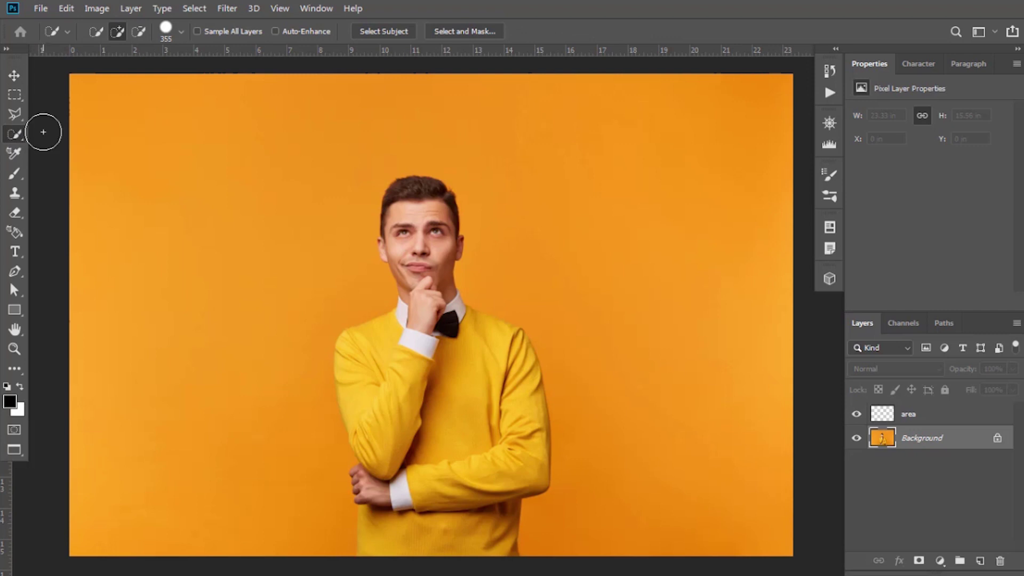
scroll(446, 359, up, 1)
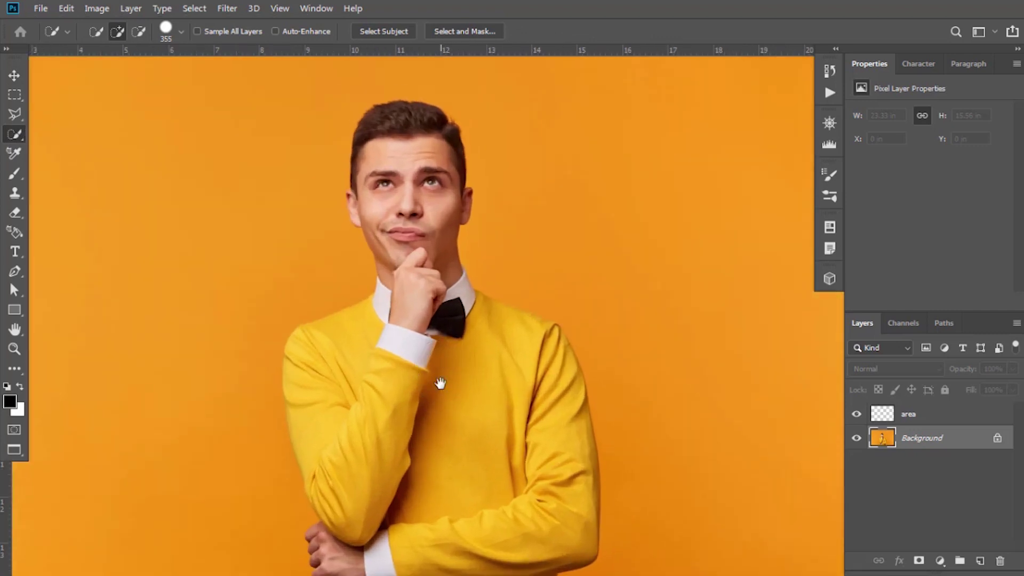
drag(439, 384, 436, 272)
mouse_move(448, 370)
mouse_down()
mouse_move(487, 500)
mouse_move(404, 475)
mouse_move(368, 418)
mouse_move(358, 295)
mouse_move(377, 276)
mouse_up()
scroll(446, 359, up, 1)
mouse_move(424, 247)
mouse_down()
mouse_move(469, 473)
mouse_move(438, 176)
mouse_move(629, 417)
mouse_up()
Zoom and pan around the figure to check selection edges, including the left arm's outer edge
scroll(541, 423, up, 3)
scroll(541, 423, up, 3)
scroll(469, 320, down, 3)
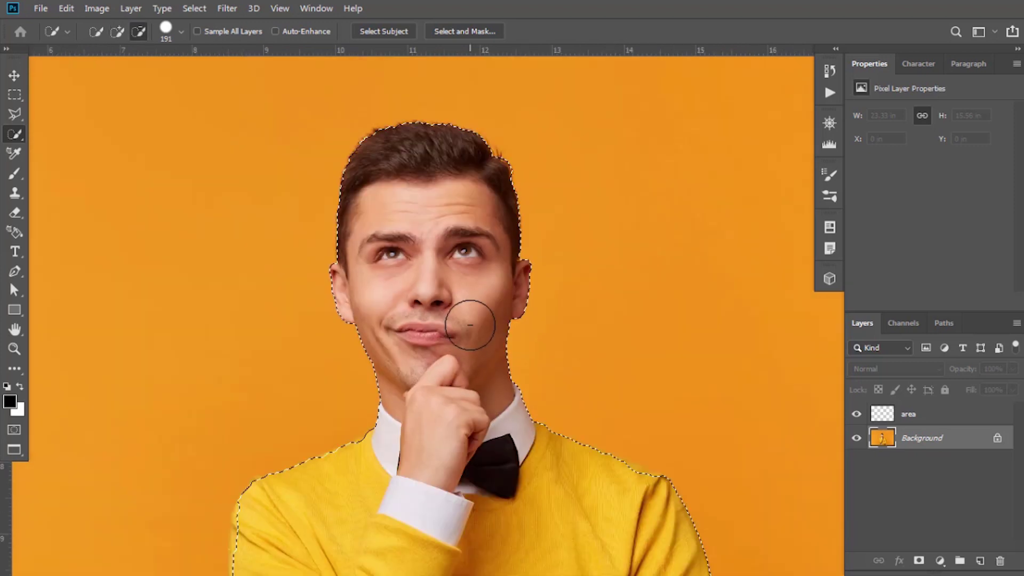
scroll(365, 370, up, 3)
drag(364, 370, 425, 372)
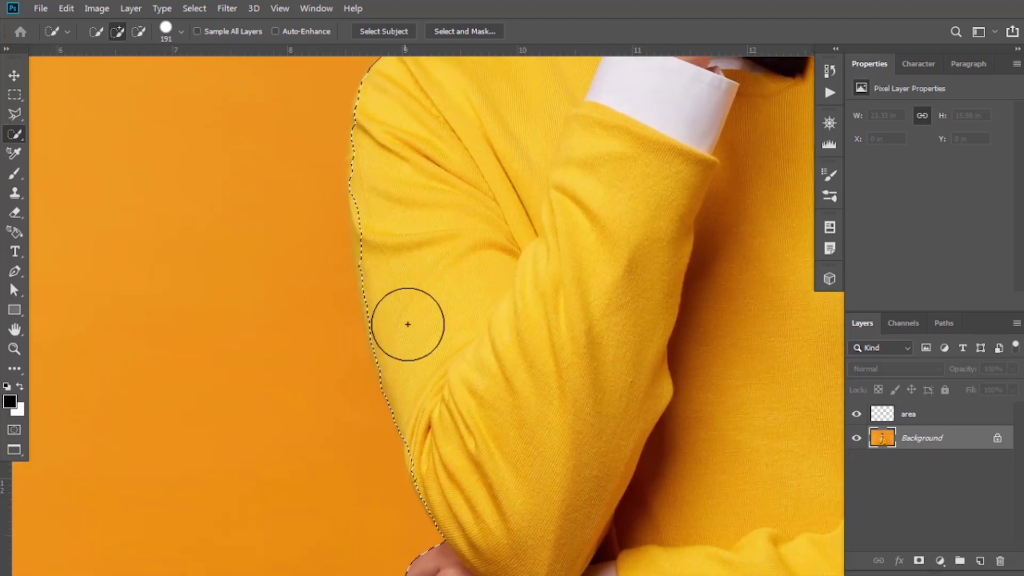
scroll(498, 290, up, 3)
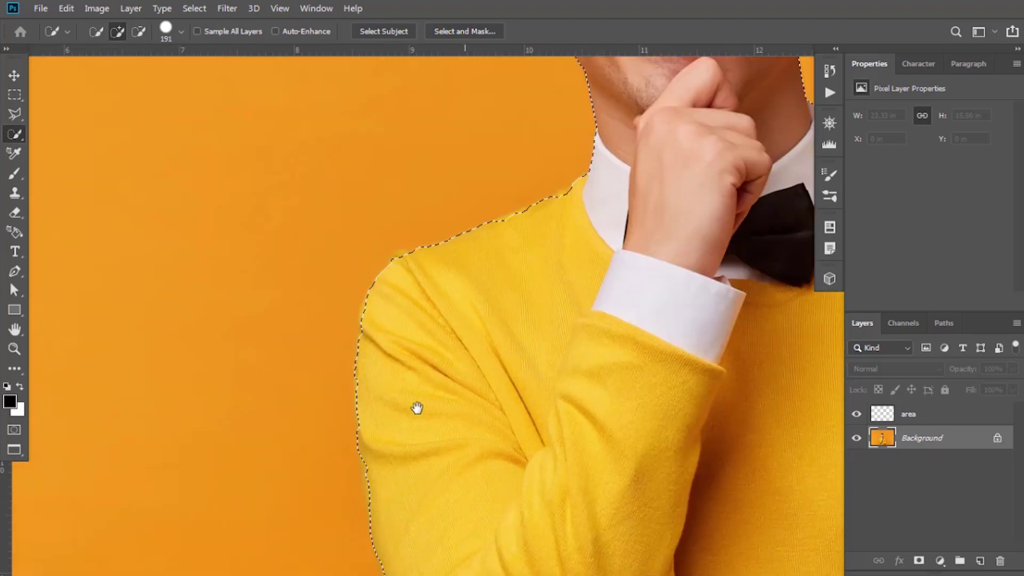
scroll(485, 383, down, 3)
scroll(489, 409, down, 3)
scroll(489, 409, right, 3)
scroll(327, 245, up, 5)
scroll(327, 245, right, 3)
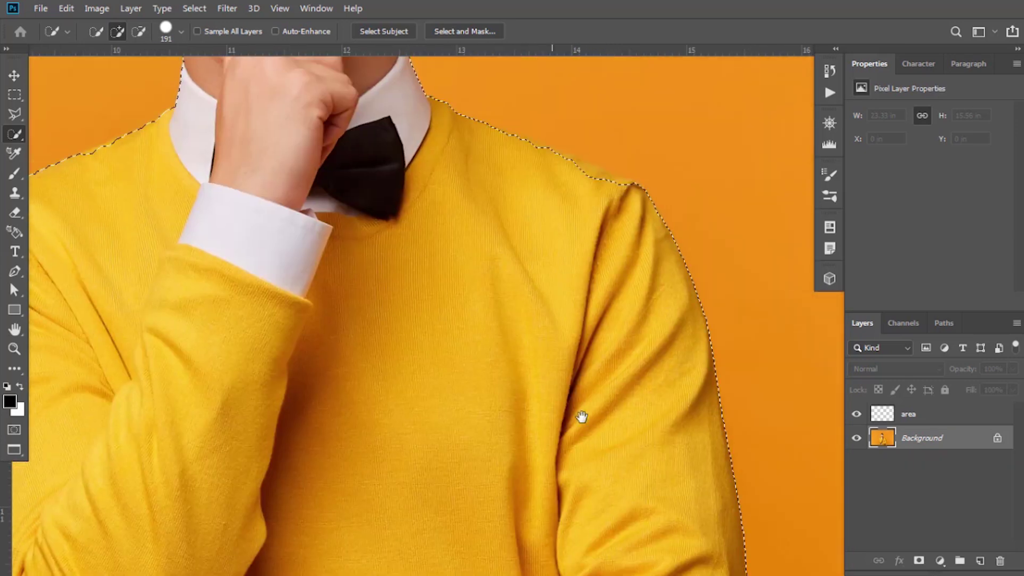
scroll(393, 228, up, 5)
scroll(393, 228, left, 3)
scroll(418, 333, down, 5)
scroll(418, 334, left, 3)
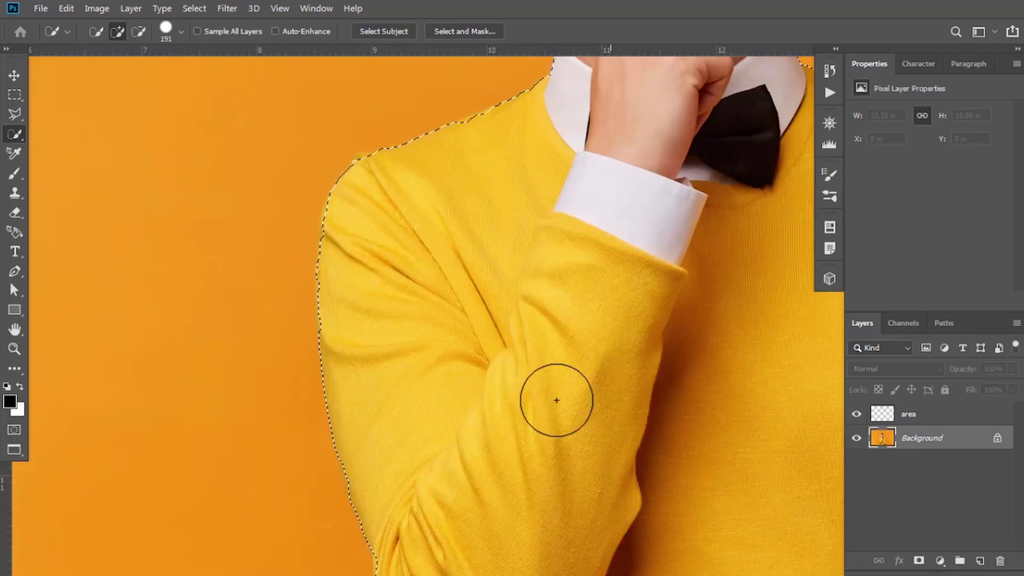
scroll(416, 411, right, 1)
scroll(525, 344, down, 6)
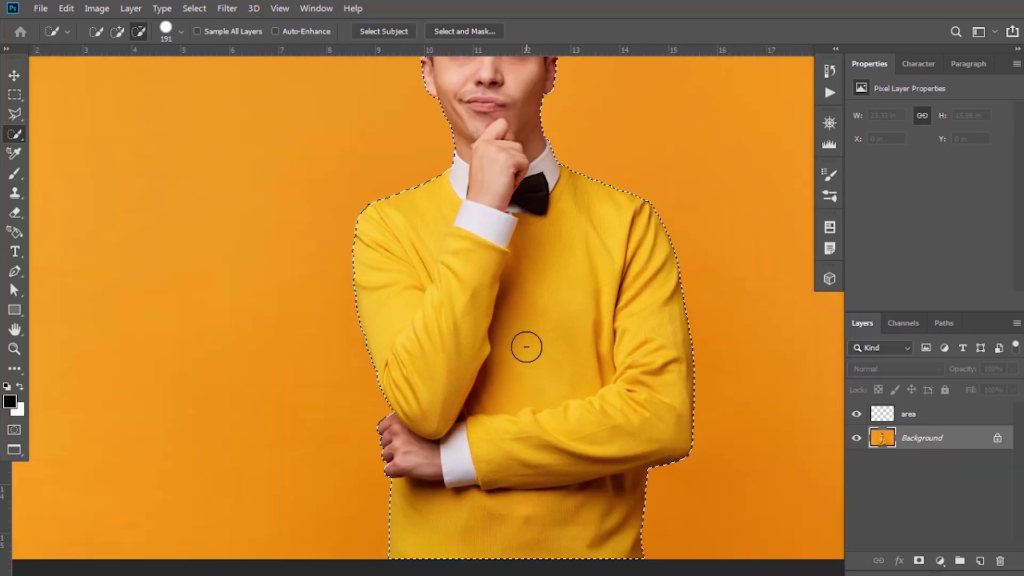
scroll(535, 340, up, 2)
scroll(566, 373, right, 2)
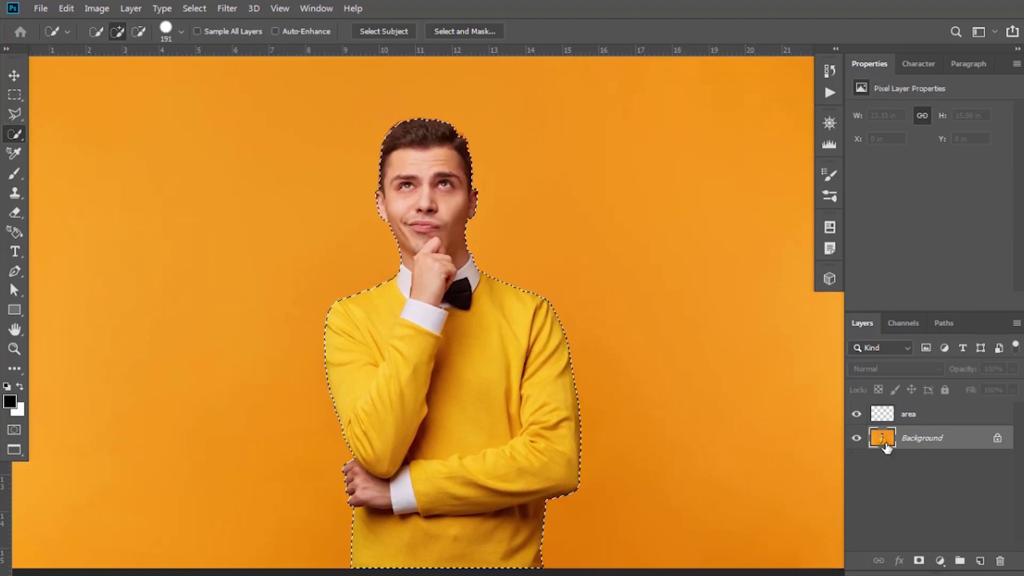
On the area layer, pick the Brush tool with foreground colour ff0000
click(910, 421)
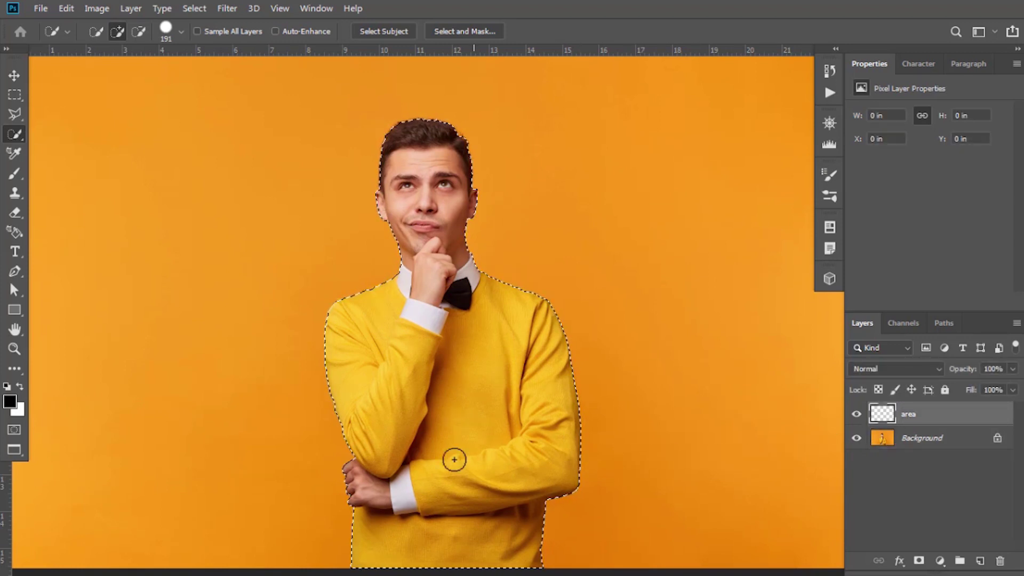
click(16, 173)
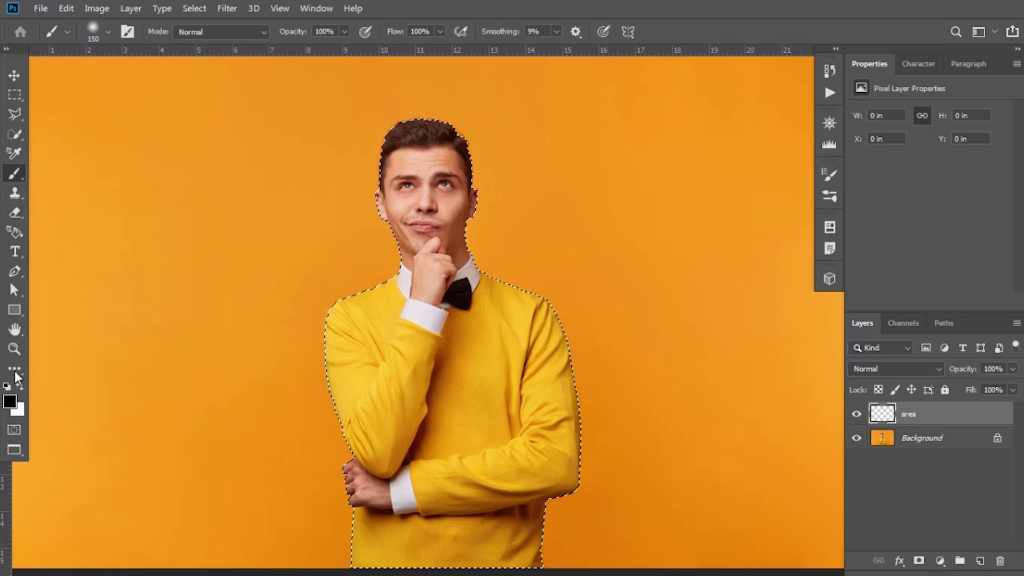
click(9, 406)
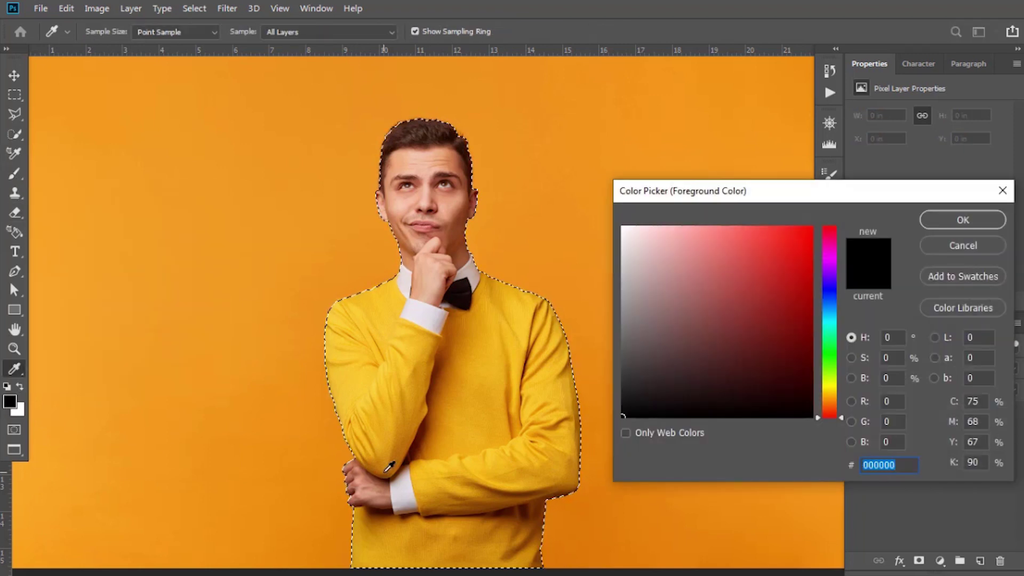
text(ff0000)
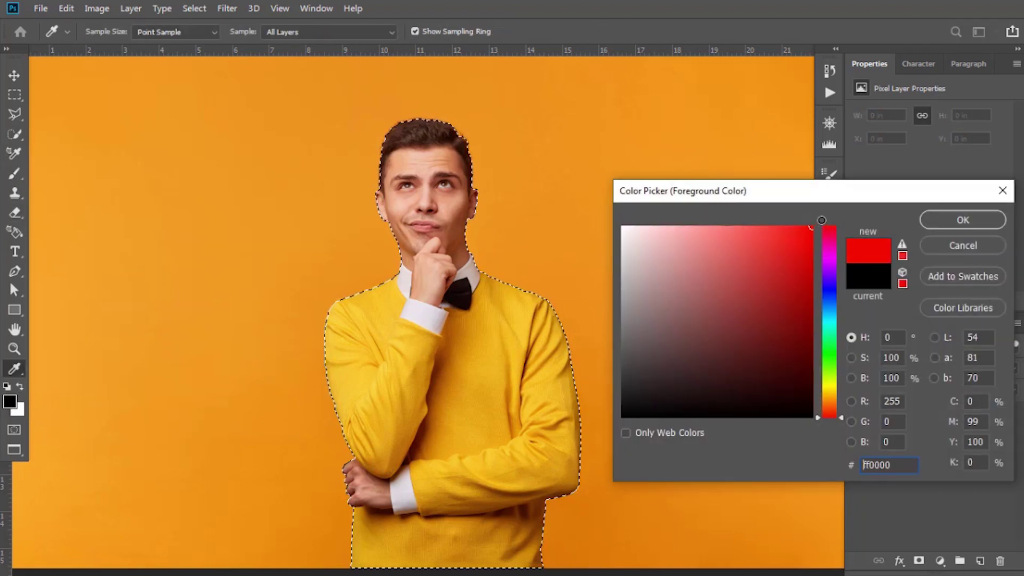
click(945, 222)
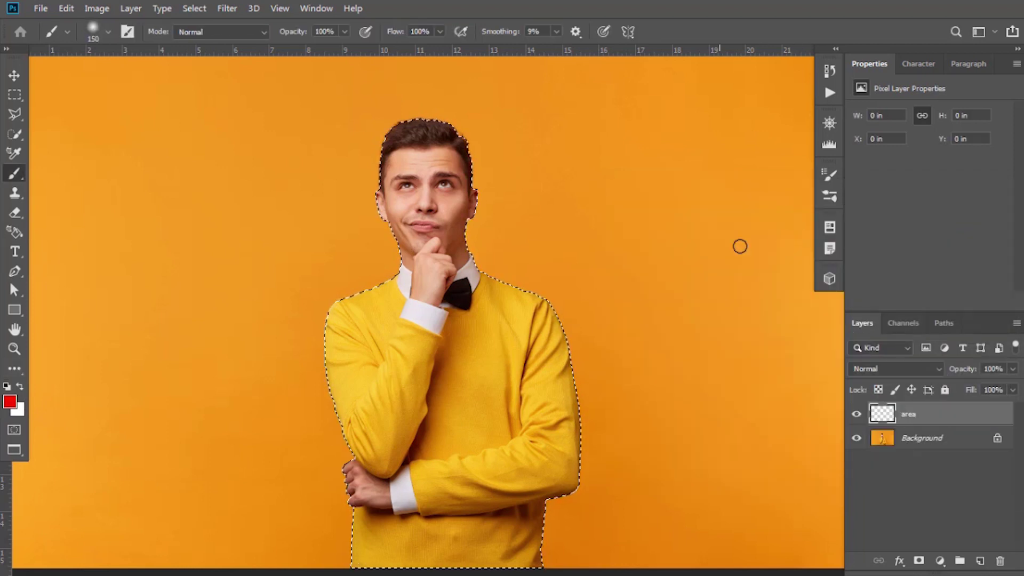
Set the brush to 100% hardness and 1811 px, then paint the selected figure solid red
right_click(534, 208)
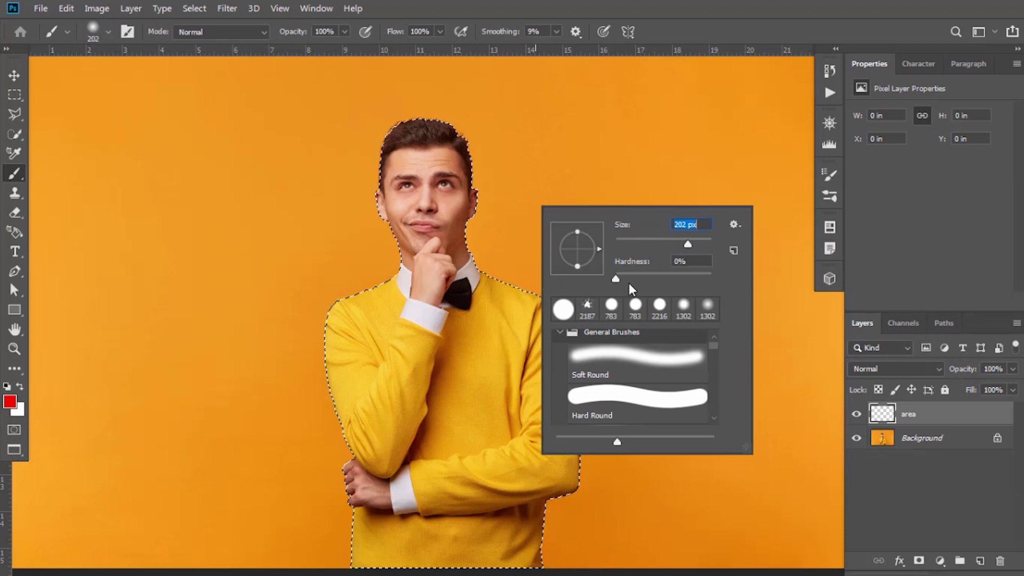
drag(707, 279, 712, 279)
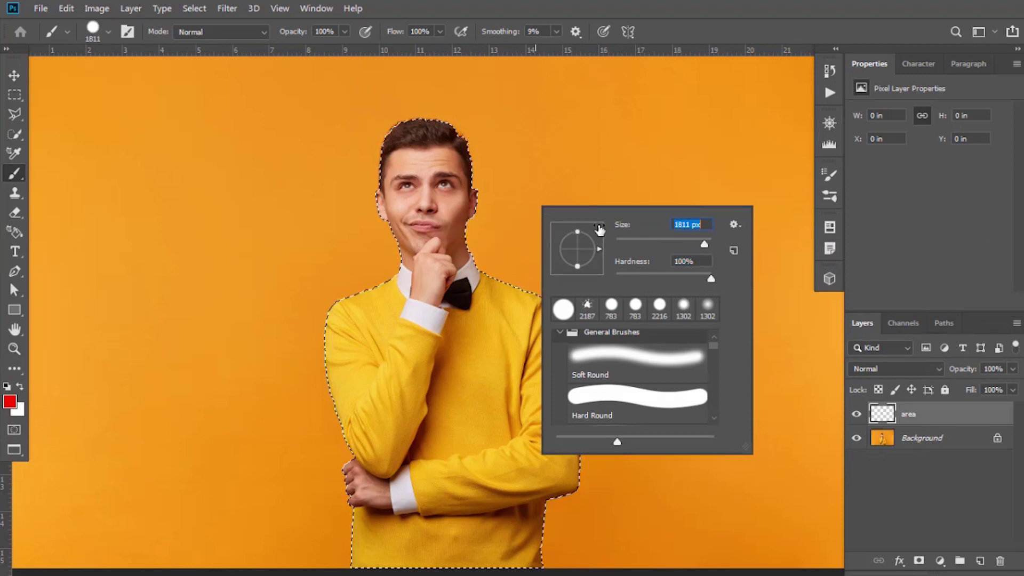
click(400, 229)
mouse_move(400, 228)
mouse_down()
mouse_move(389, 324)
mouse_move(344, 404)
mouse_move(347, 462)
mouse_move(448, 505)
mouse_move(569, 481)
mouse_move(536, 324)
mouse_move(480, 329)
mouse_move(398, 500)
mouse_move(363, 394)
mouse_up()
key(ctrl+minus)
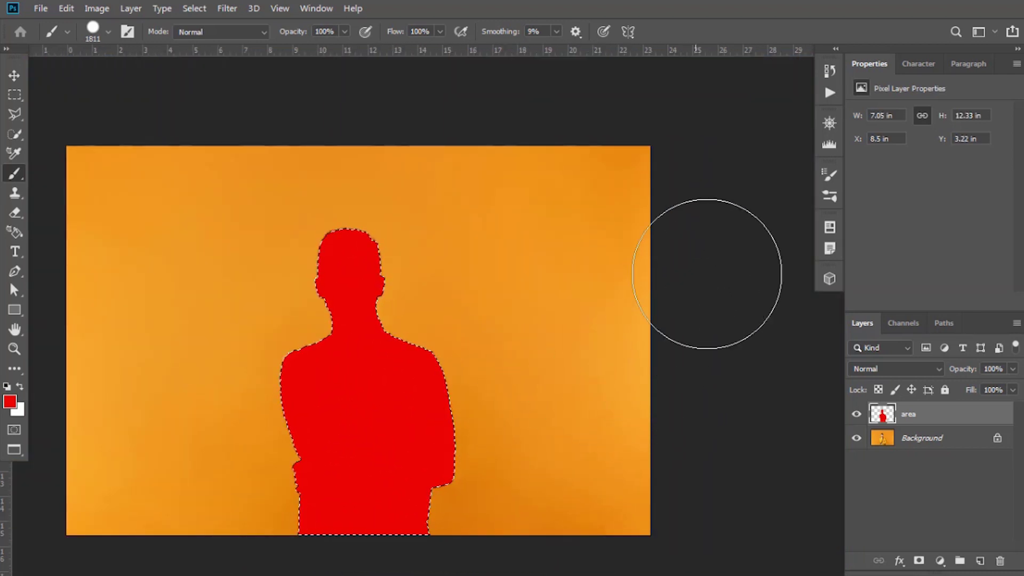
Expand the Vector Sketch Photoshop Action set and play its action on the photo
click(828, 94)
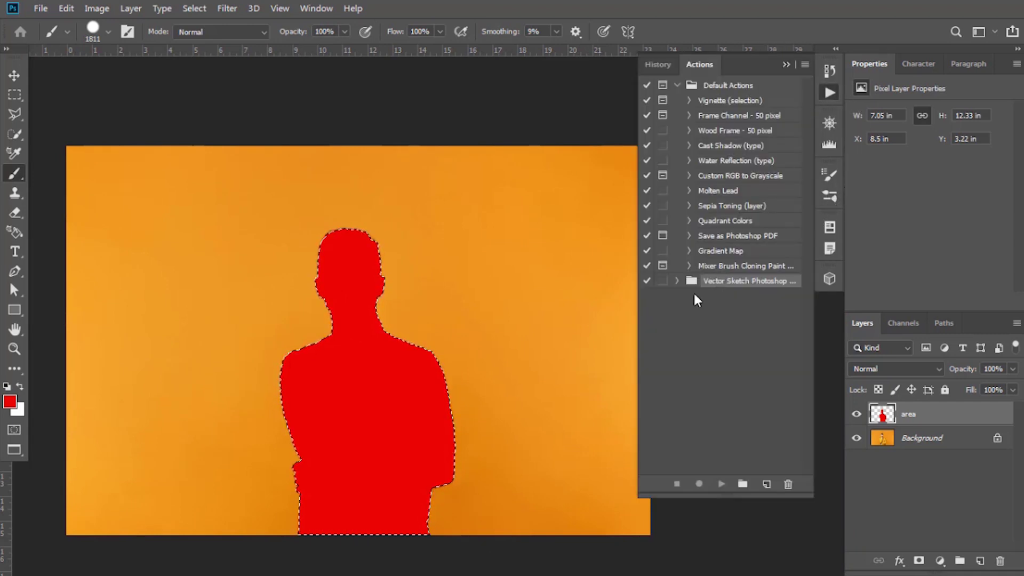
click(677, 281)
click(690, 296)
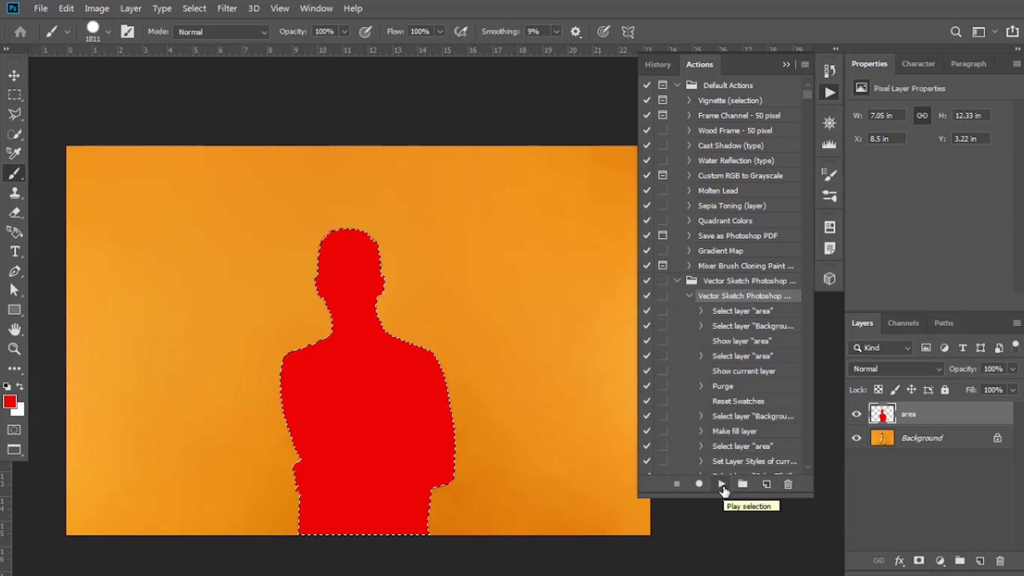
click(722, 486)
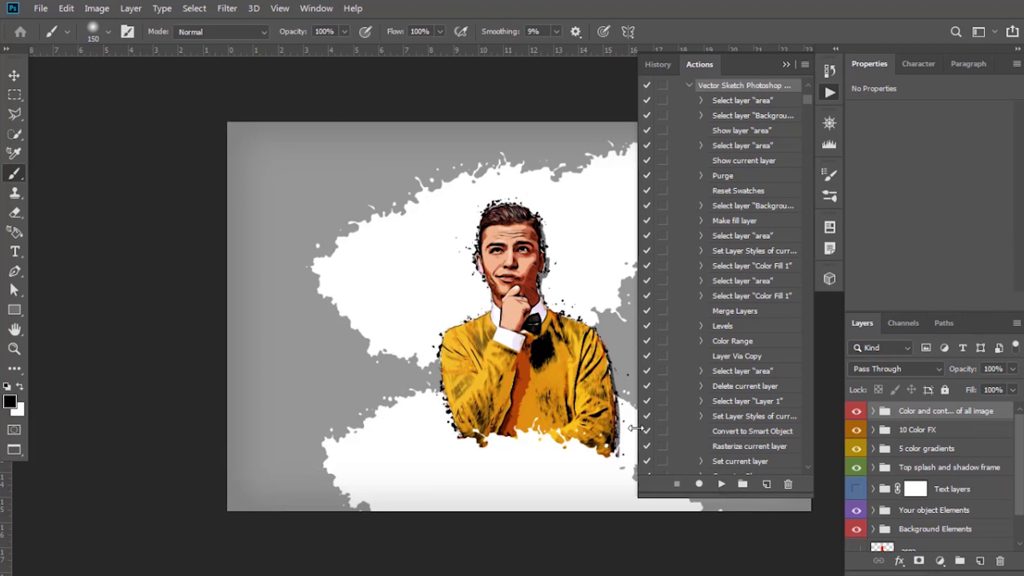
Delete the Background Elements and Top splash and shadow frame groups in the Layers panel
drag(557, 362, 398, 382)
click(791, 65)
key(v)
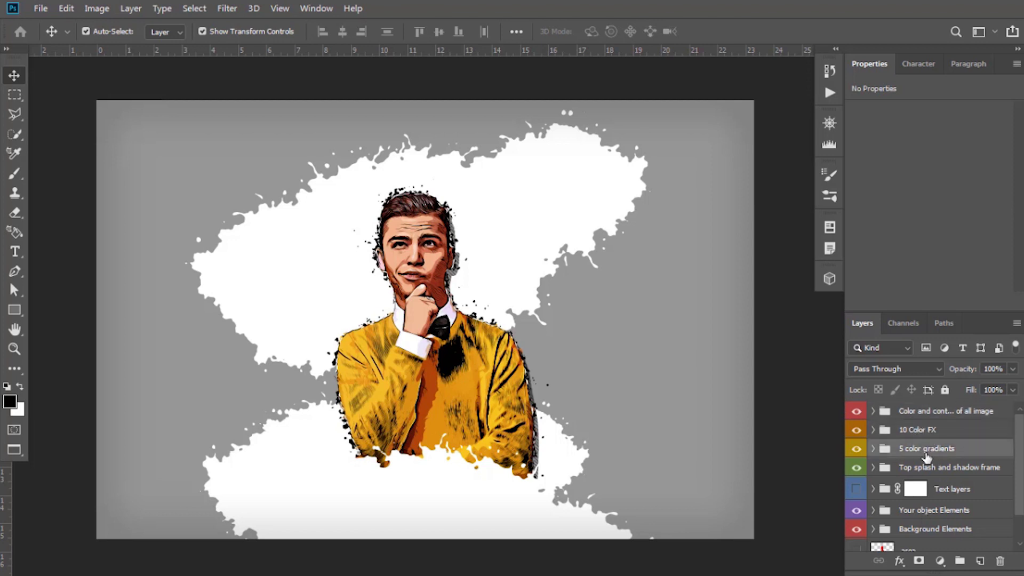
click(930, 530)
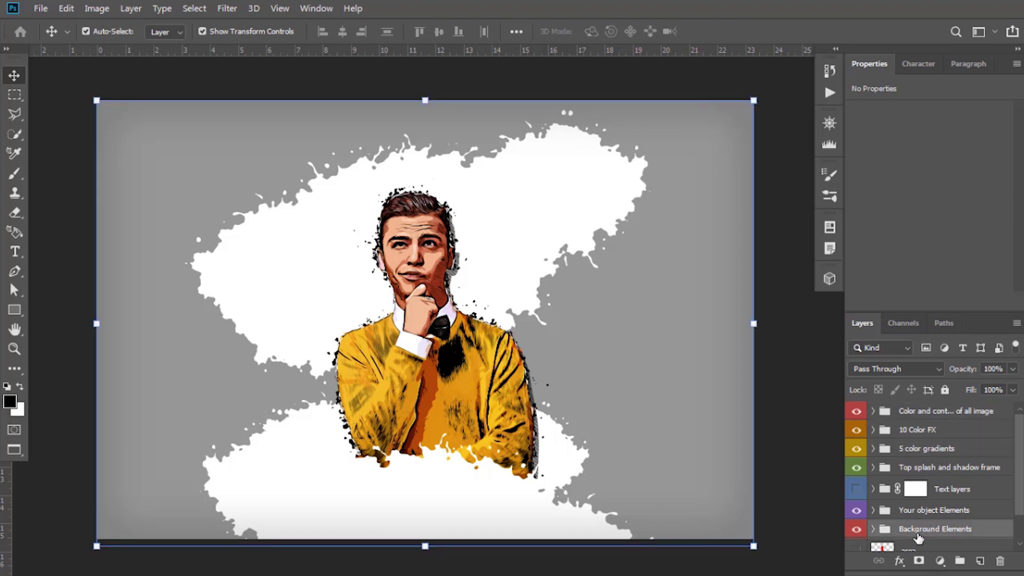
drag(917, 538, 1000, 561)
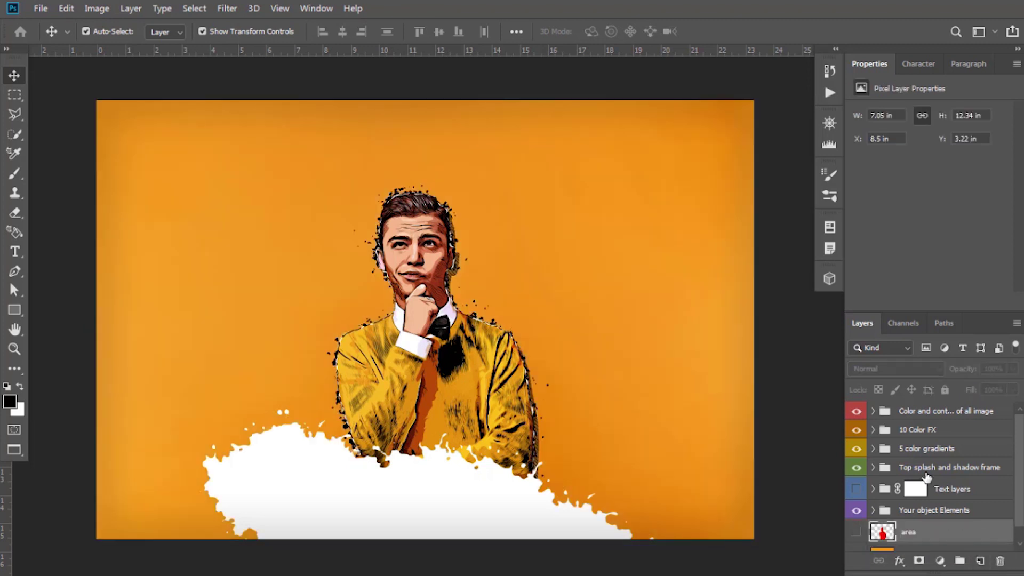
drag(927, 474, 999, 564)
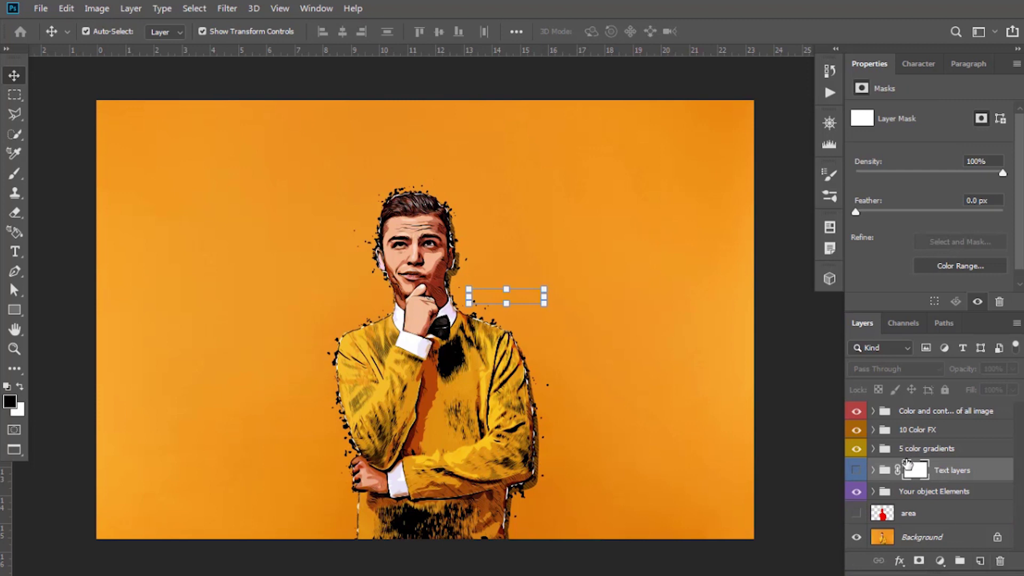
Inside Your object Elements, hide the light outline and Dark effect 3 and 4 layers, then collapse the group
click(890, 494)
click(873, 491)
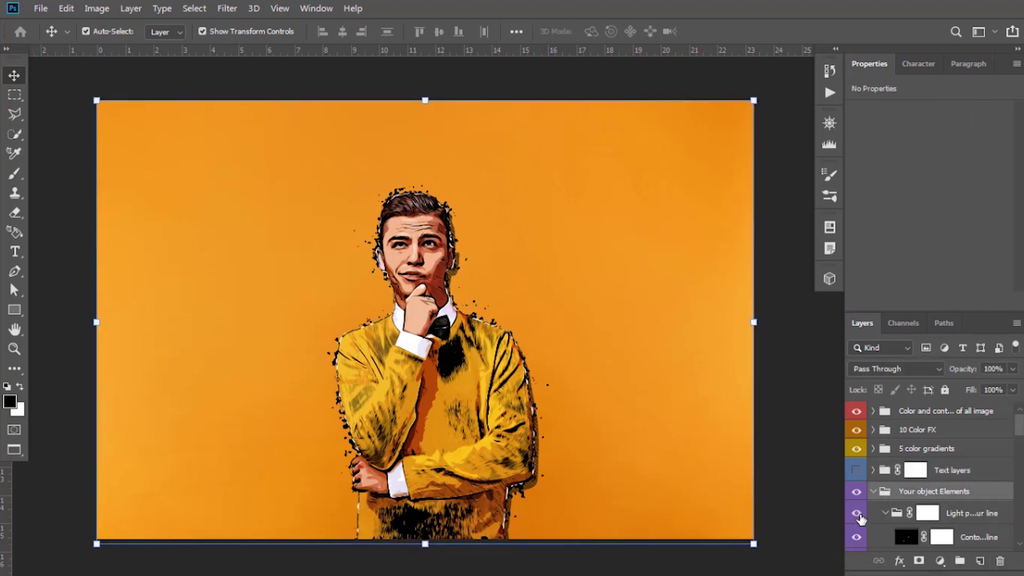
click(858, 513)
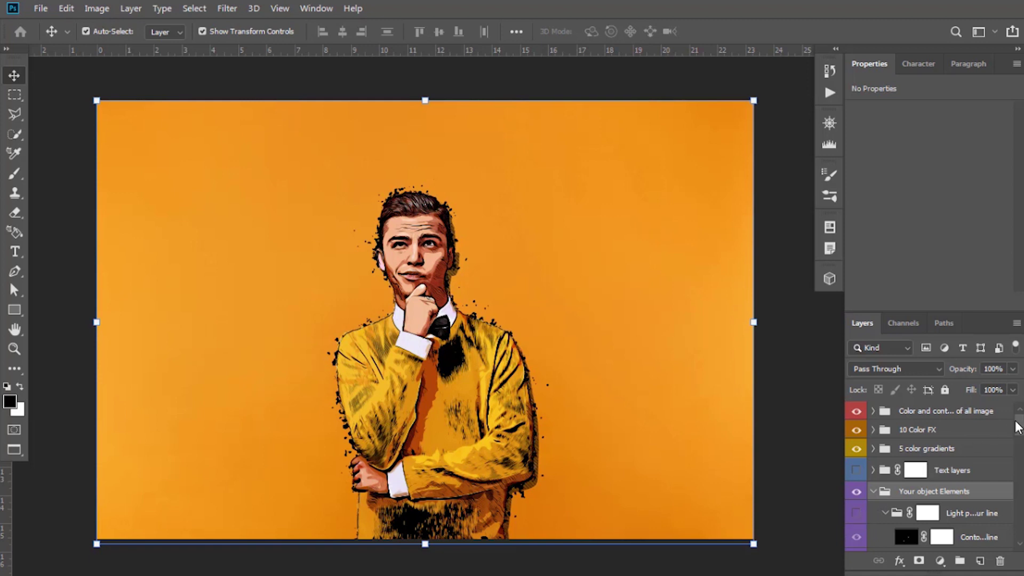
drag(1016, 427, 1014, 484)
click(856, 432)
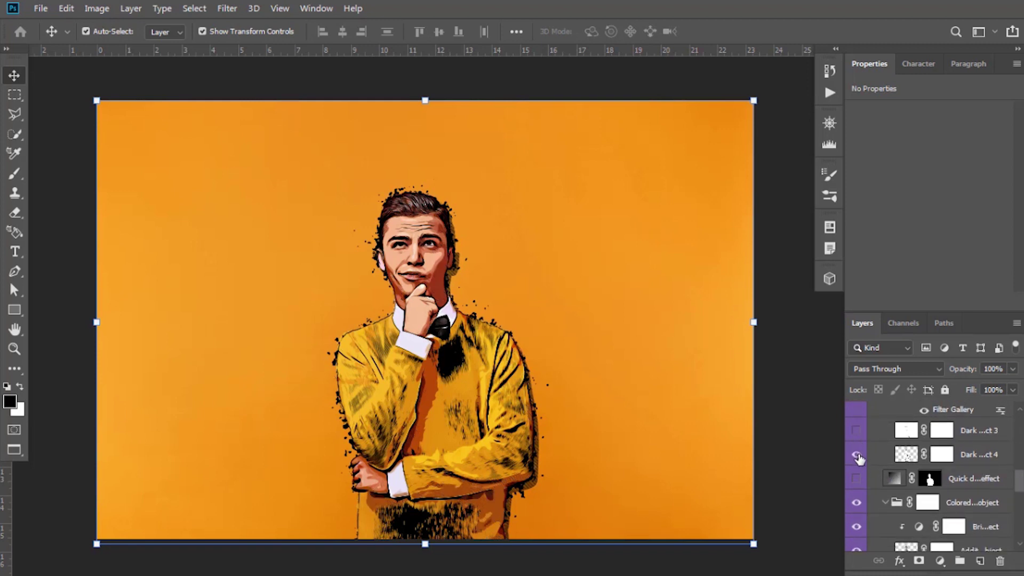
click(857, 455)
scroll(858, 458, down, 4)
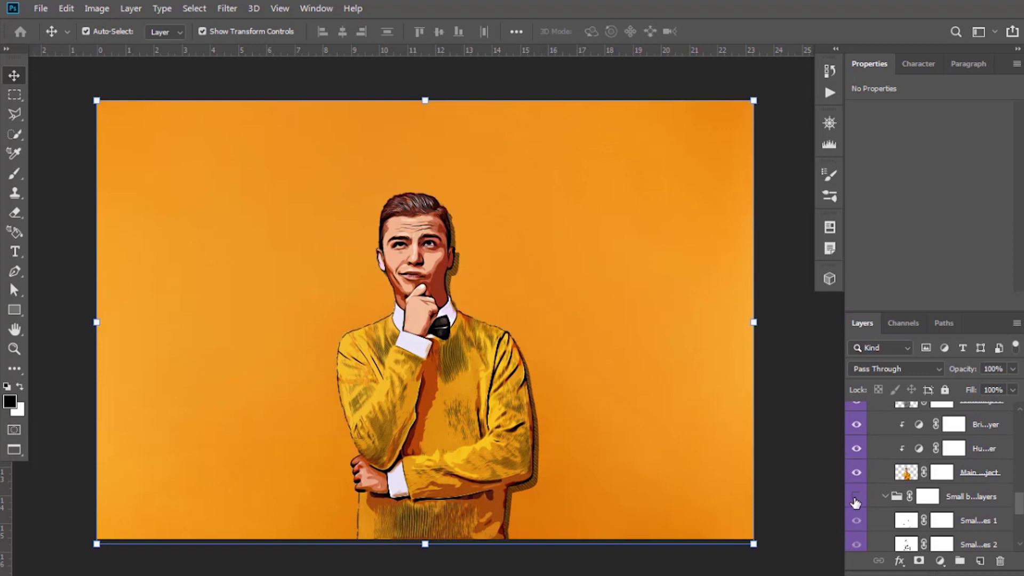
scroll(856, 501, up, 5)
scroll(856, 497, up, 3)
click(873, 430)
click(799, 403)
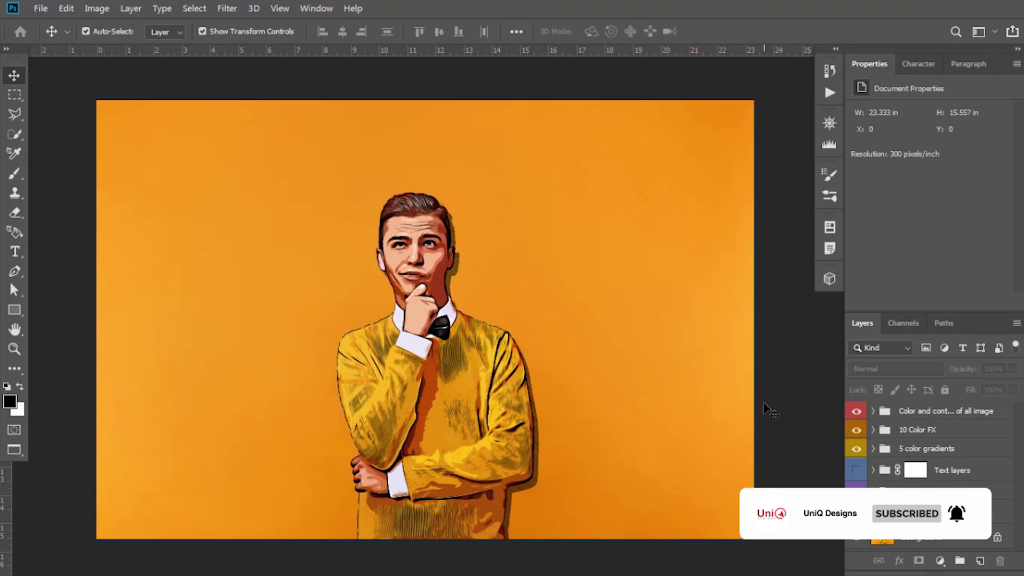
Place the 7070 city-sunset image from the Project folder as an embedded layer
click(40, 9)
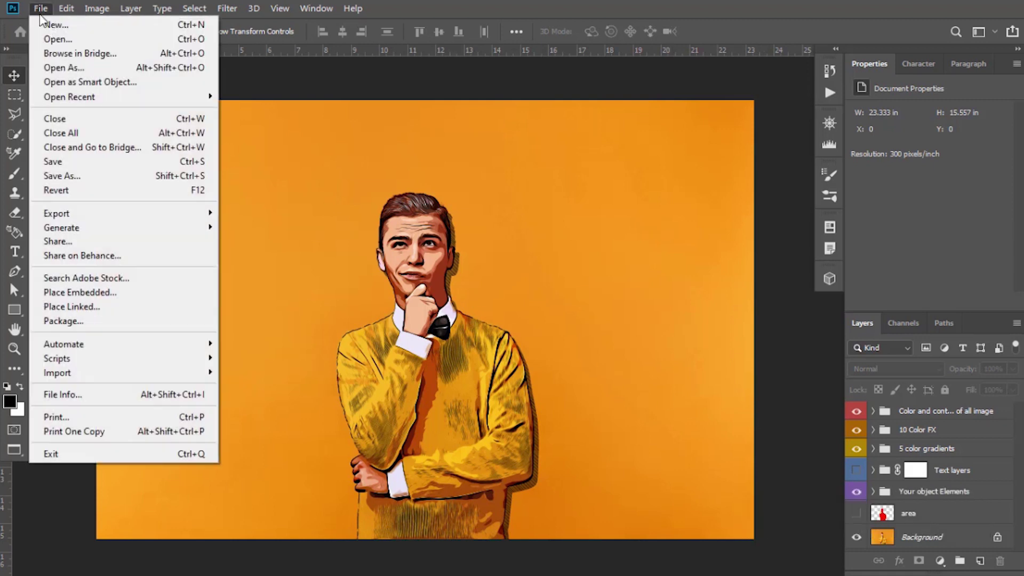
click(117, 297)
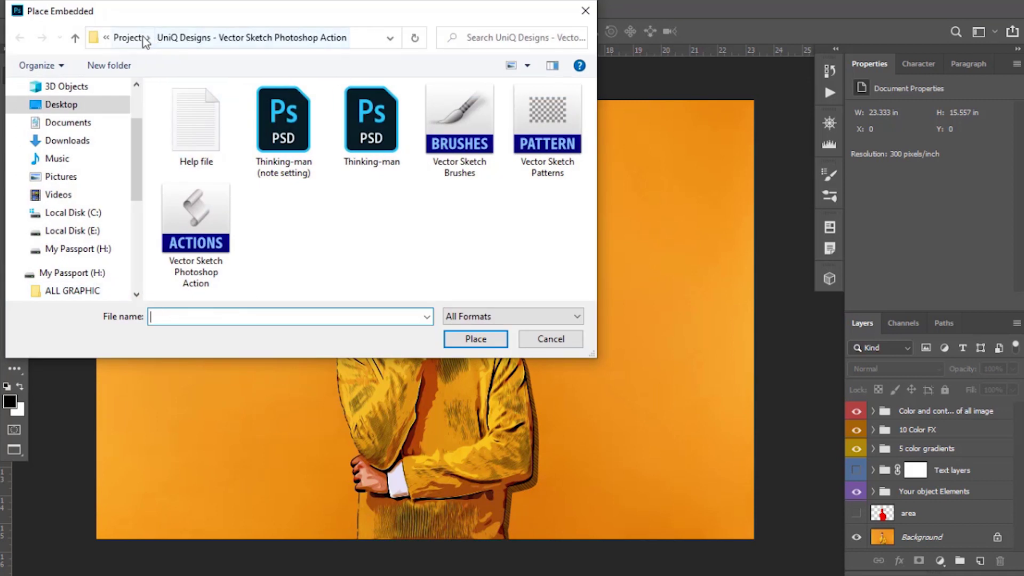
click(140, 39)
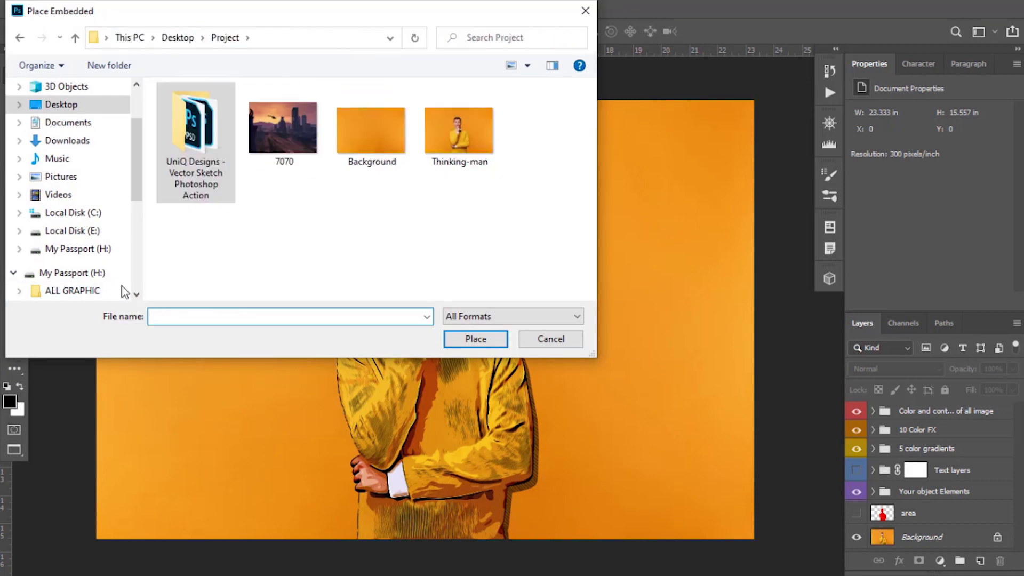
double_click(282, 136)
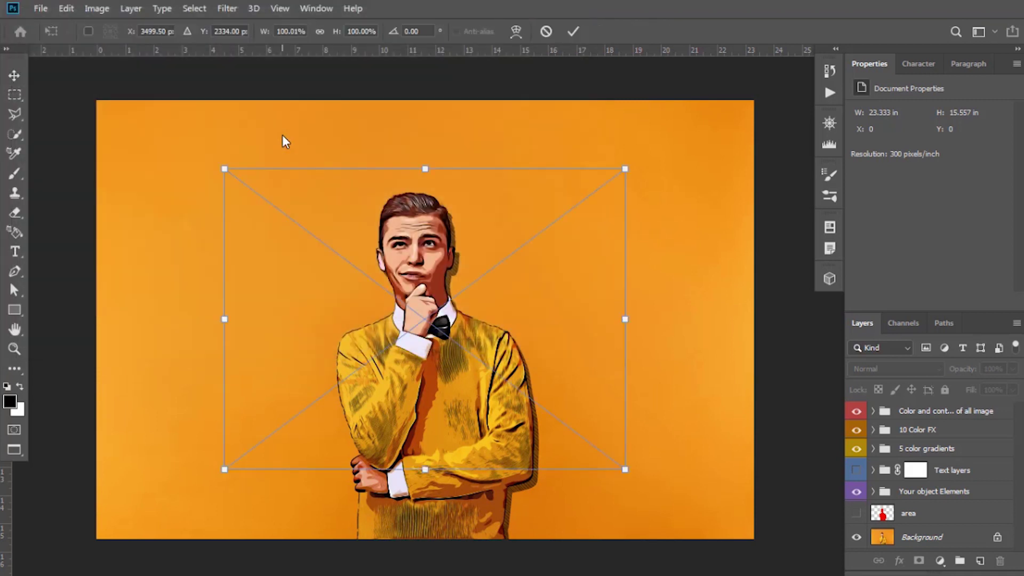
click(573, 31)
Move the 7070 layer beneath the cartoon man's groups and stretch it across the canvas
drag(886, 417, 911, 534)
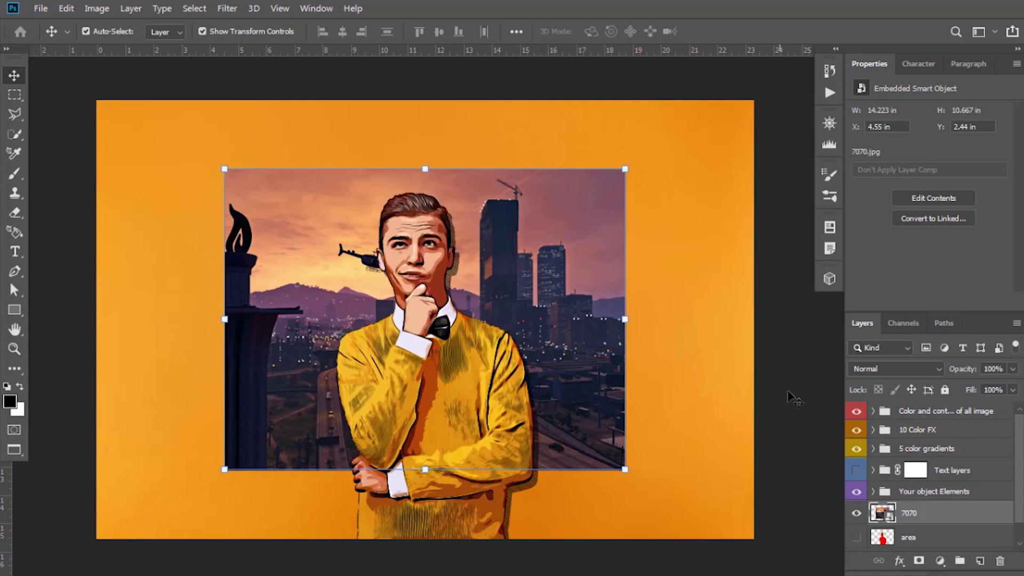
key(ctrl+t)
drag(625, 319, 753, 319)
click(573, 31)
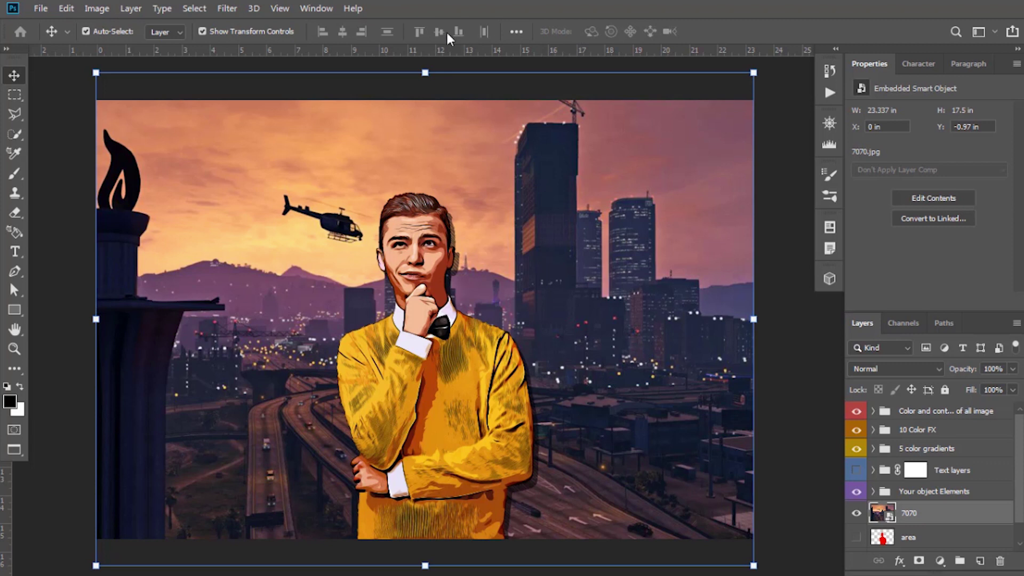
Apply a 55.3 px Gaussian Blur to the 7070 city-sunset layer
click(236, 8)
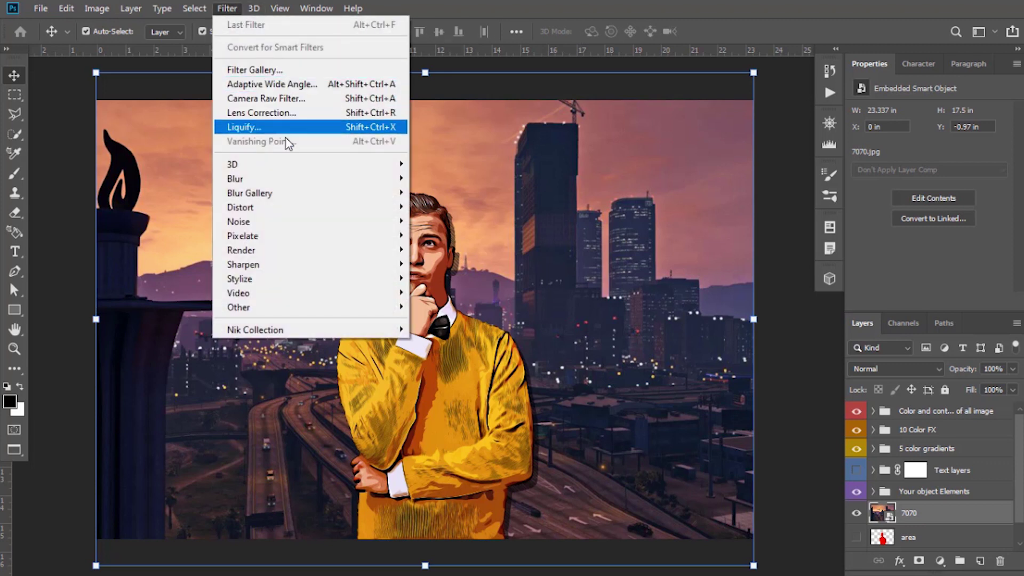
mouse_move(297, 183)
click(445, 235)
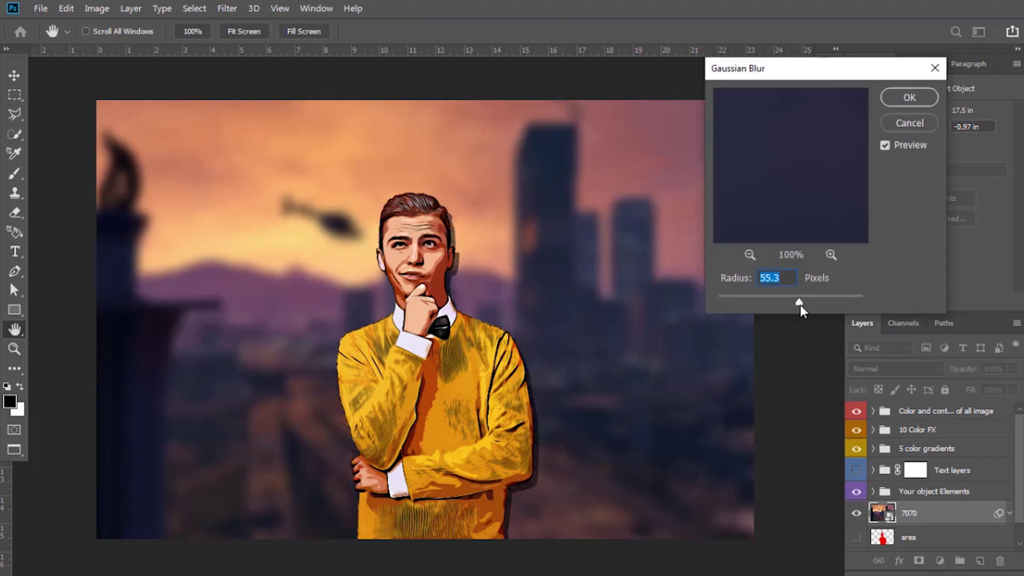
click(909, 98)
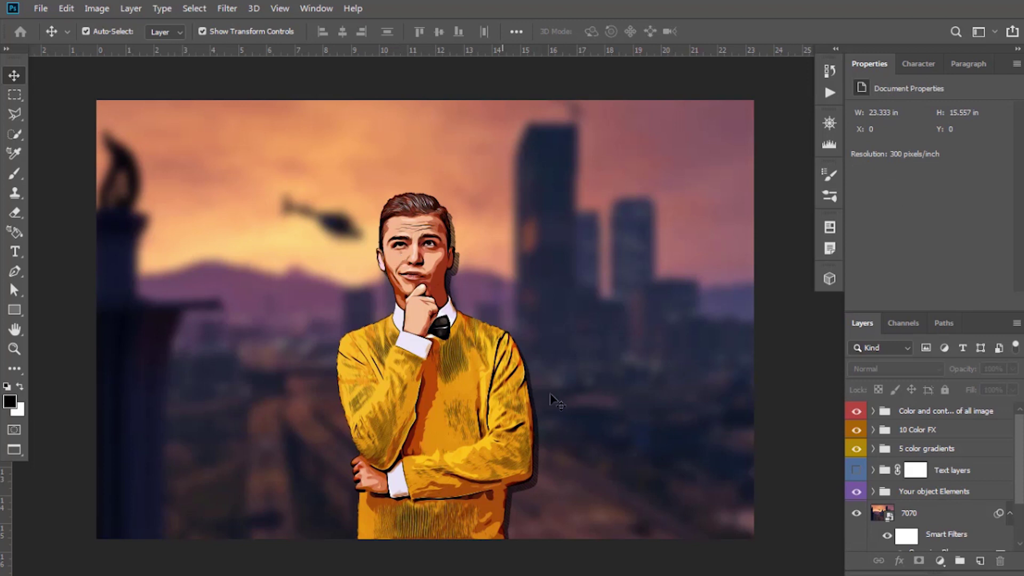
click(942, 497)
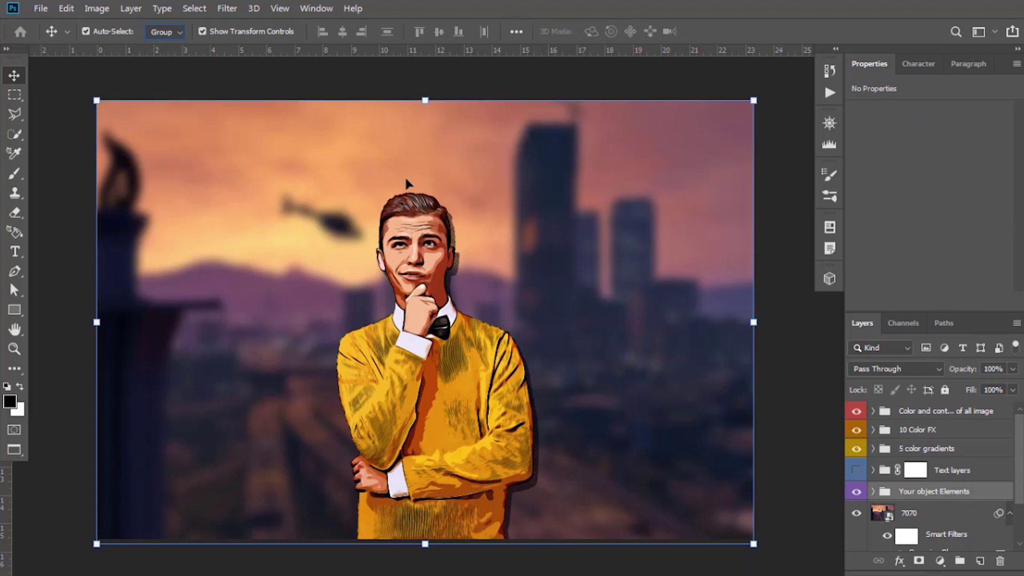
Scale the Your object Elements group to about 115% from its centre and commit
click(424, 102)
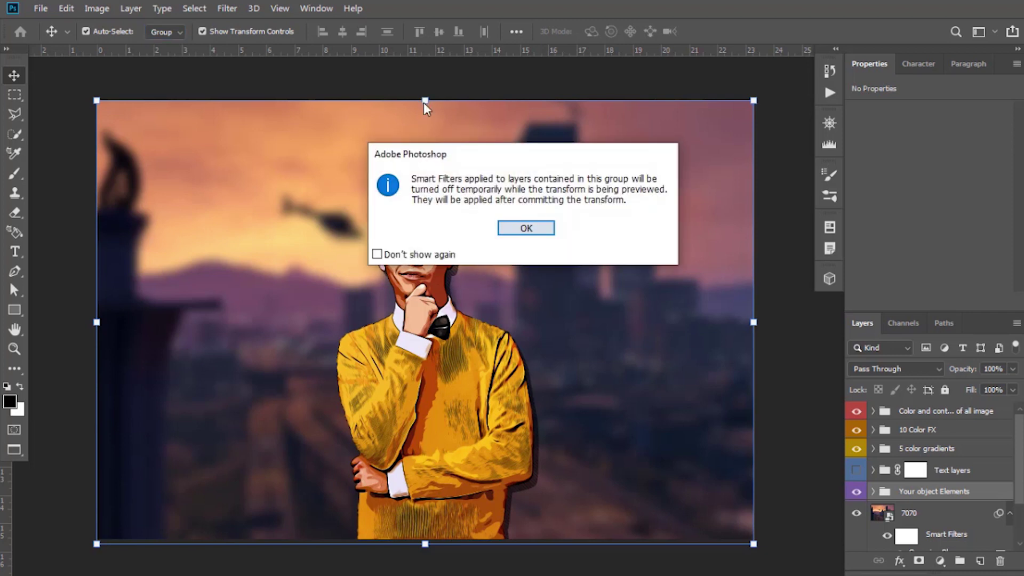
key(Return)
scroll(424, 101, down, 1)
scroll(424, 101, up, 2)
drag(430, 171, 430, 113)
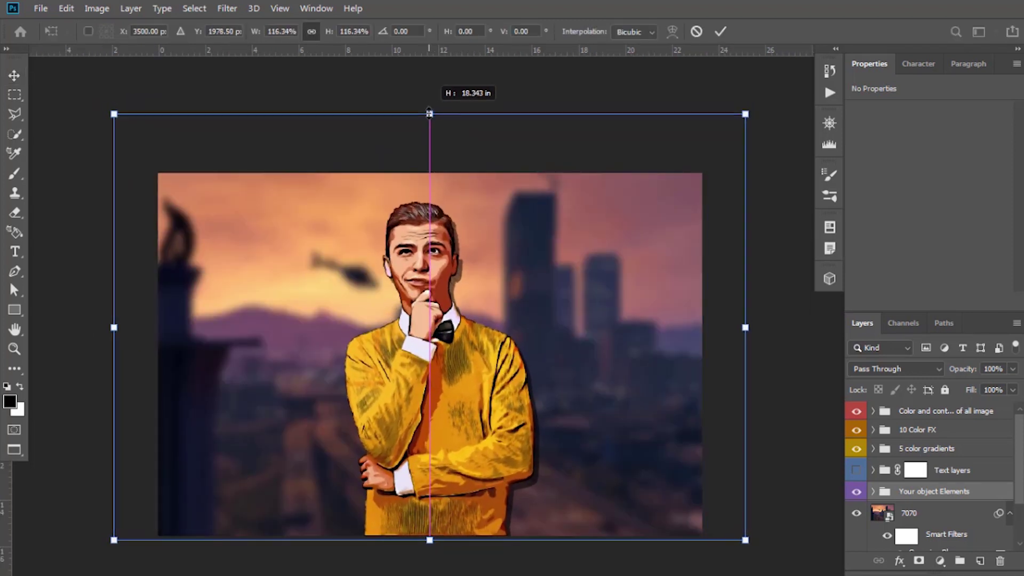
click(720, 30)
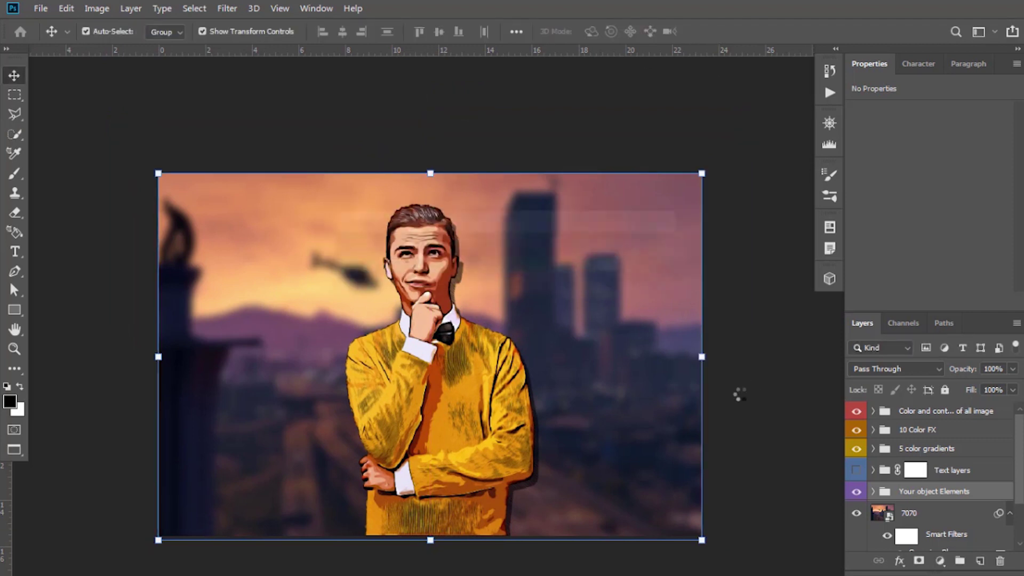